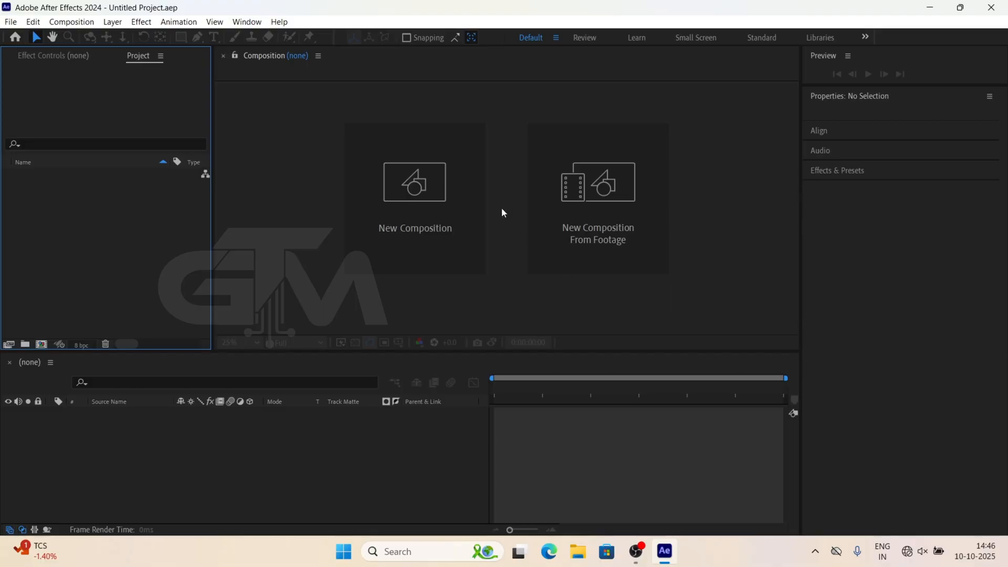
# Step: Create a new composition named Text Animation with a deep blue background colour, 0C0342
pyautogui.click(418, 247)
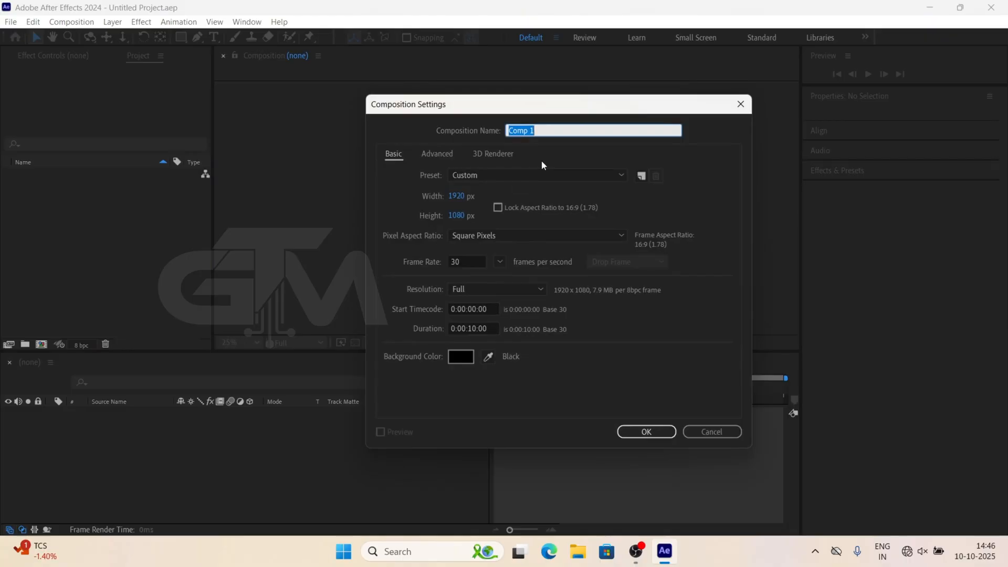
pyautogui.write('Text Animation')
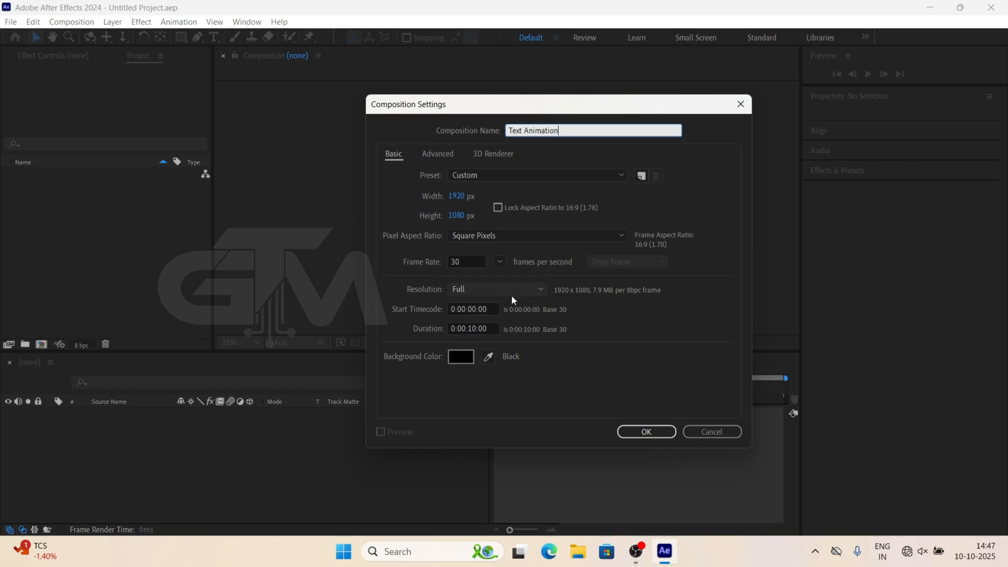
pyautogui.click(461, 356)
pyautogui.click(891, 274)
pyautogui.click(868, 346)
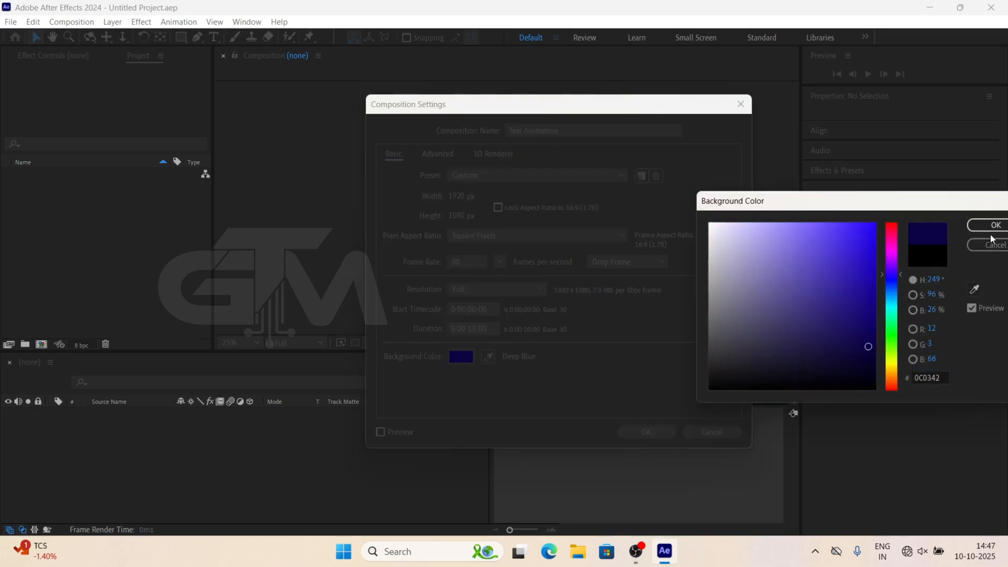
pyautogui.click(991, 231)
pyautogui.click(650, 431)
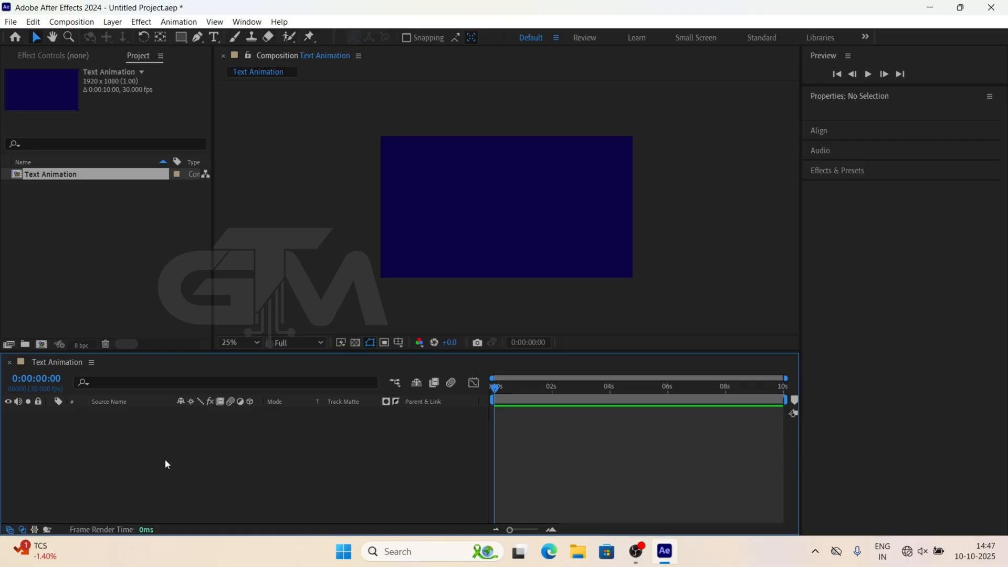
# Step: Add a text layer reading TEXT and centre it horizontally in the composition
pyautogui.click(215, 38)
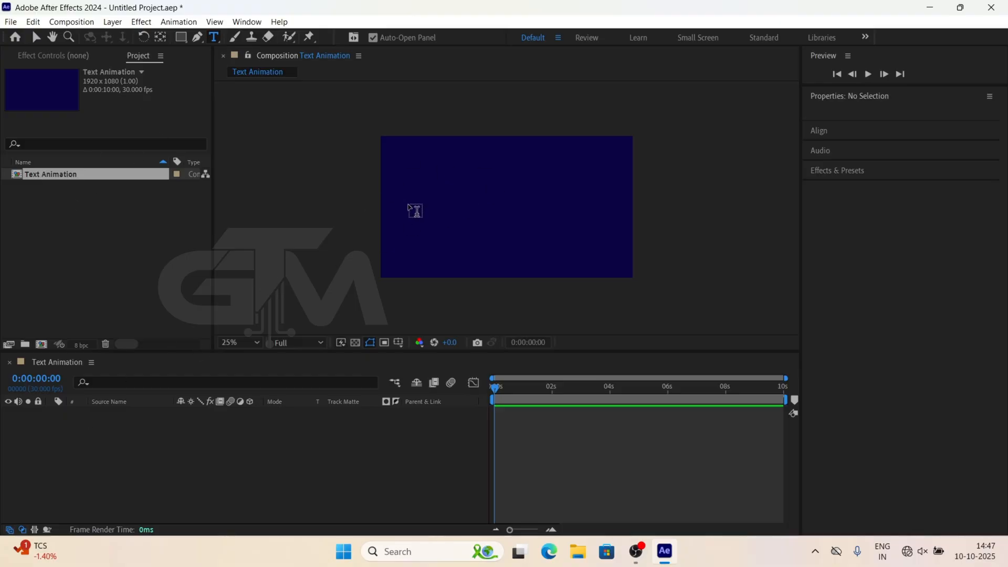
pyautogui.click(409, 209)
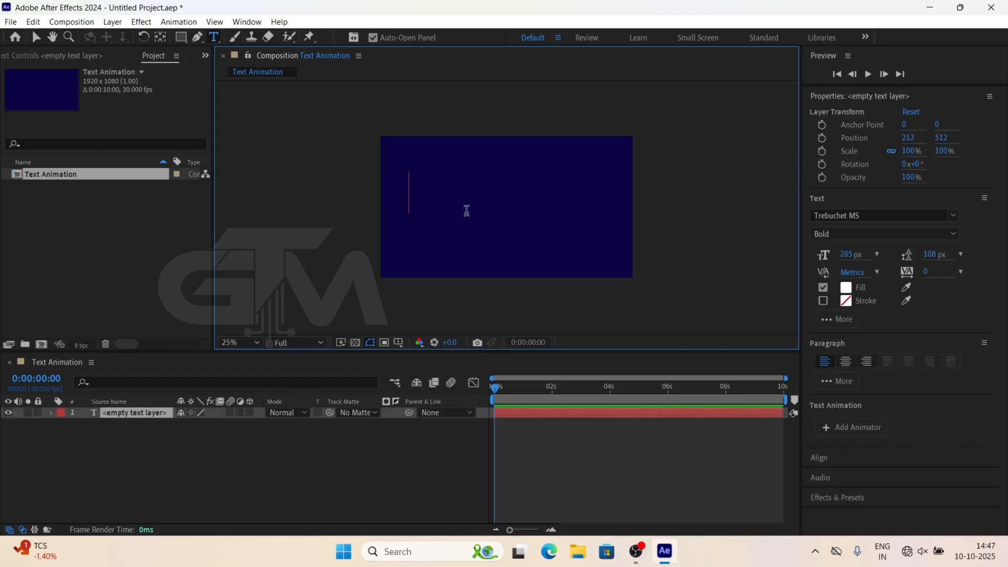
pyautogui.write('TEXT')
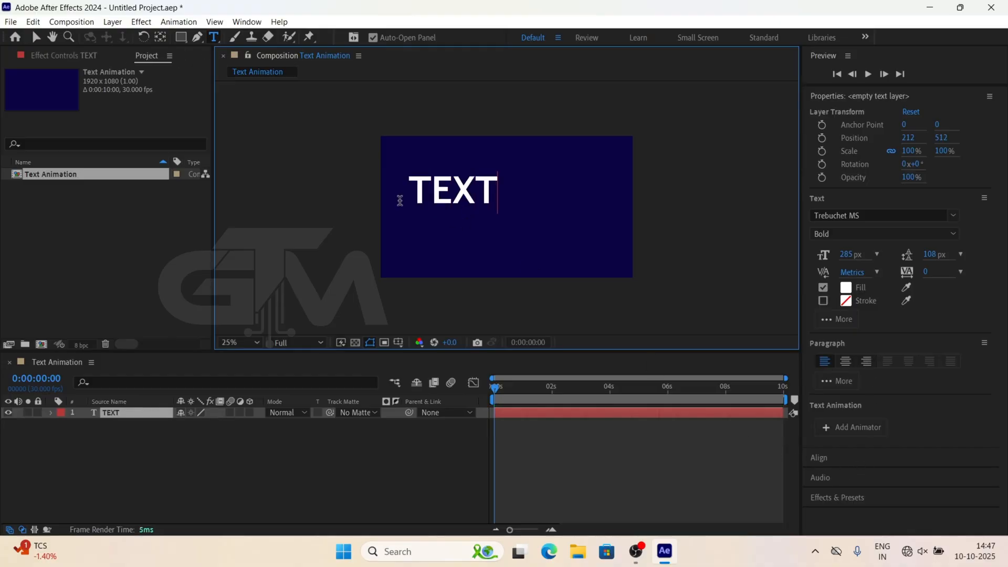
pyautogui.click(842, 458)
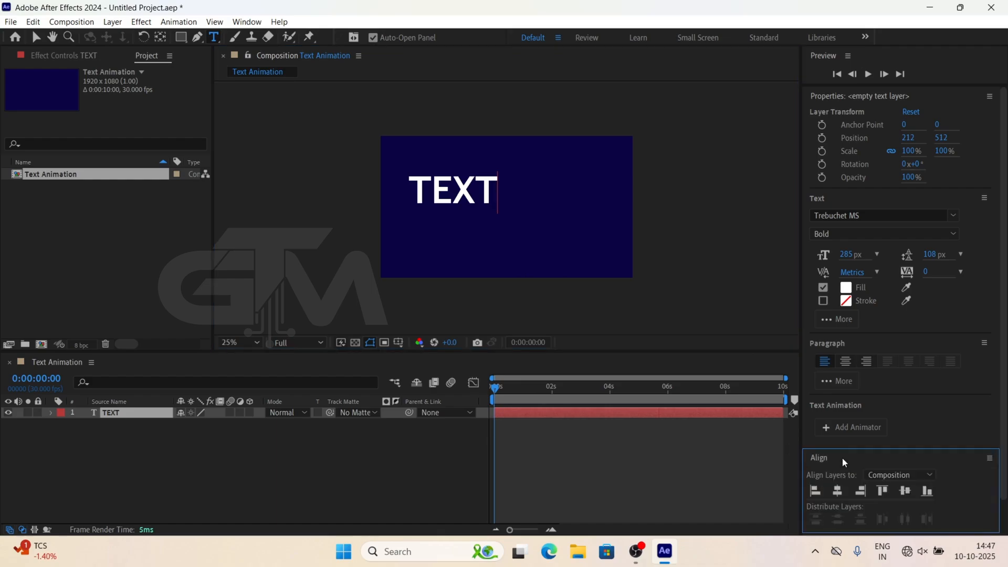
pyautogui.click(837, 491)
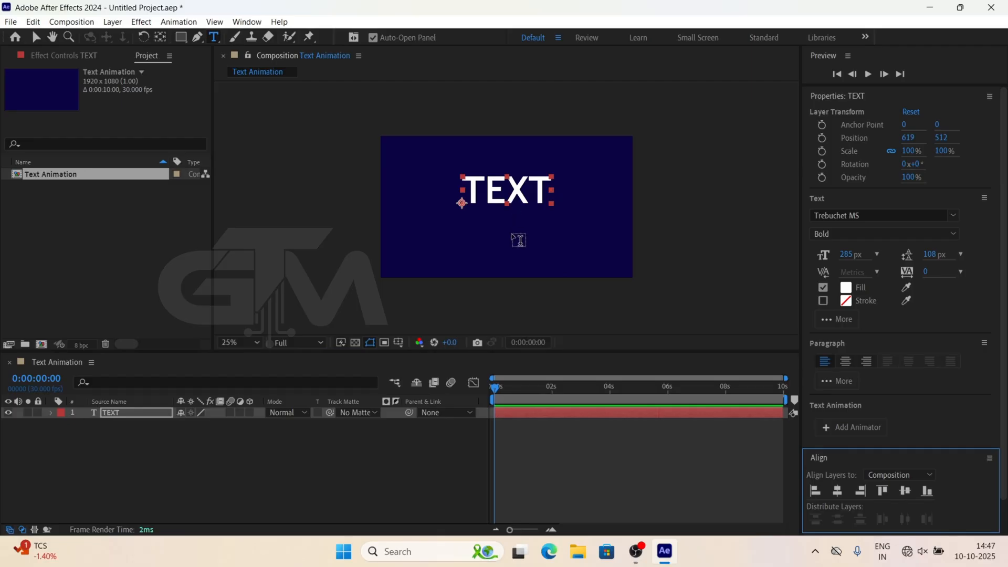
# Step: Duplicate the TEXT layer and move the copy straight down below the original, to a Y position of about 840
pyautogui.click(133, 414)
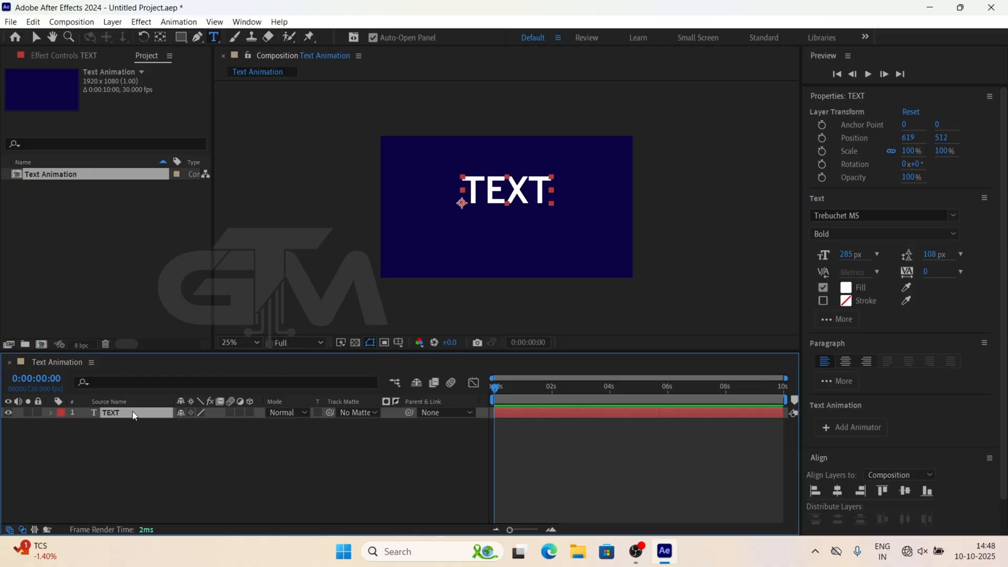
pyautogui.hotkey('ctrl', 'd')
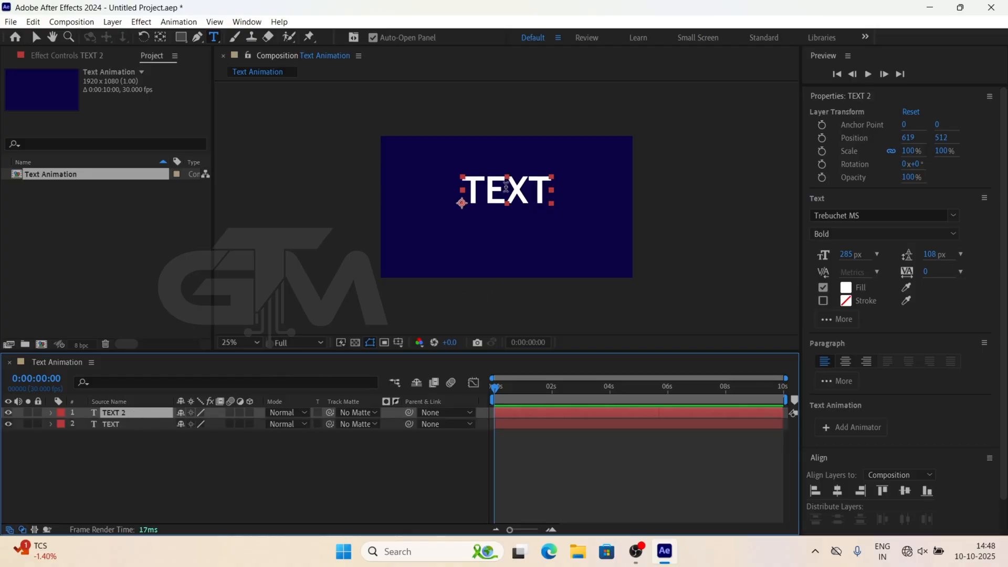
pyautogui.click(36, 37)
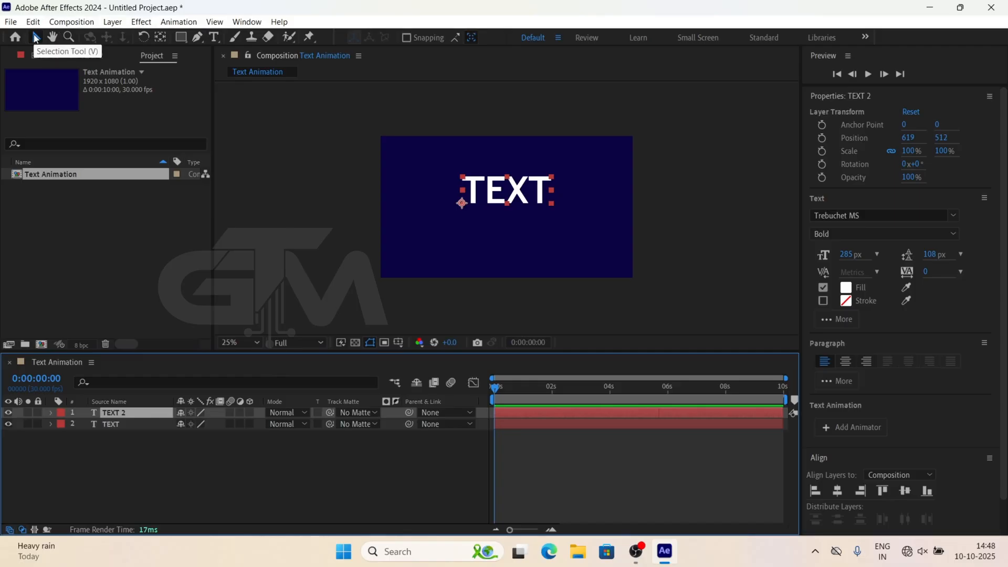
pyautogui.moveTo(489, 190); pyautogui.dragTo(486, 234)
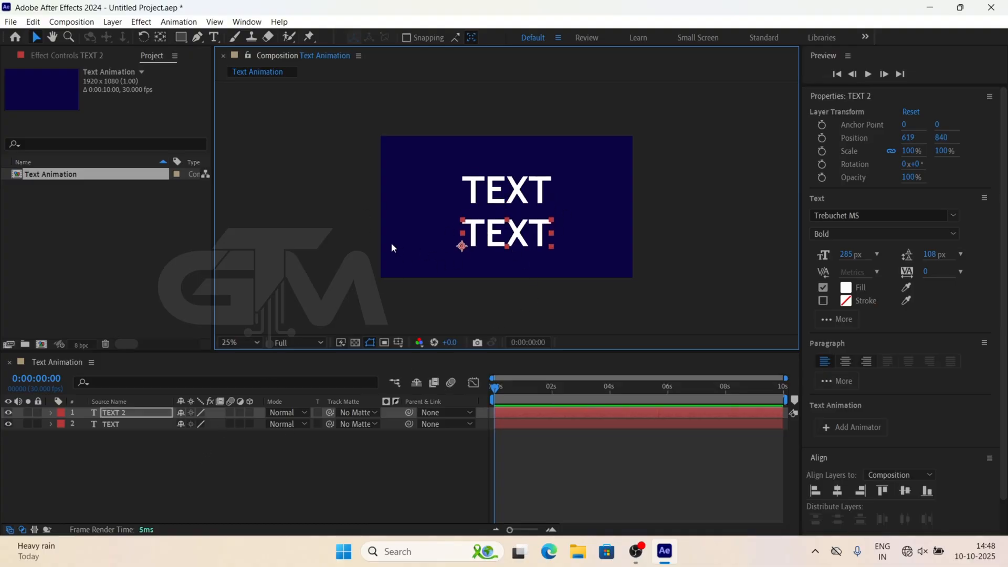
# Step: Replace the duplicate layer's text with ANIMATION and centre it horizontally in the composition
pyautogui.click(215, 36)
pyautogui.doubleClick(492, 230)
pyautogui.write('ANI')
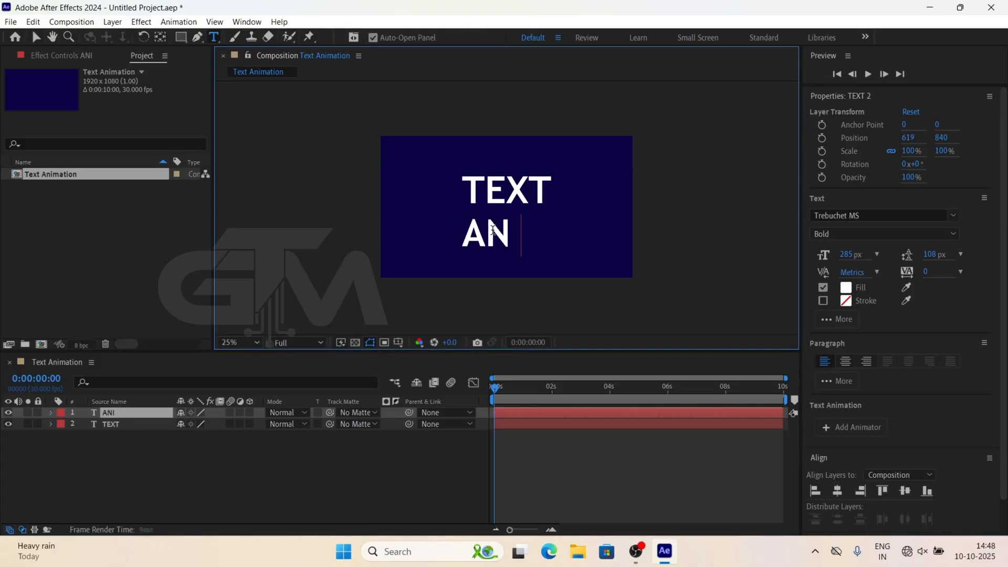
pyautogui.write('MATION')
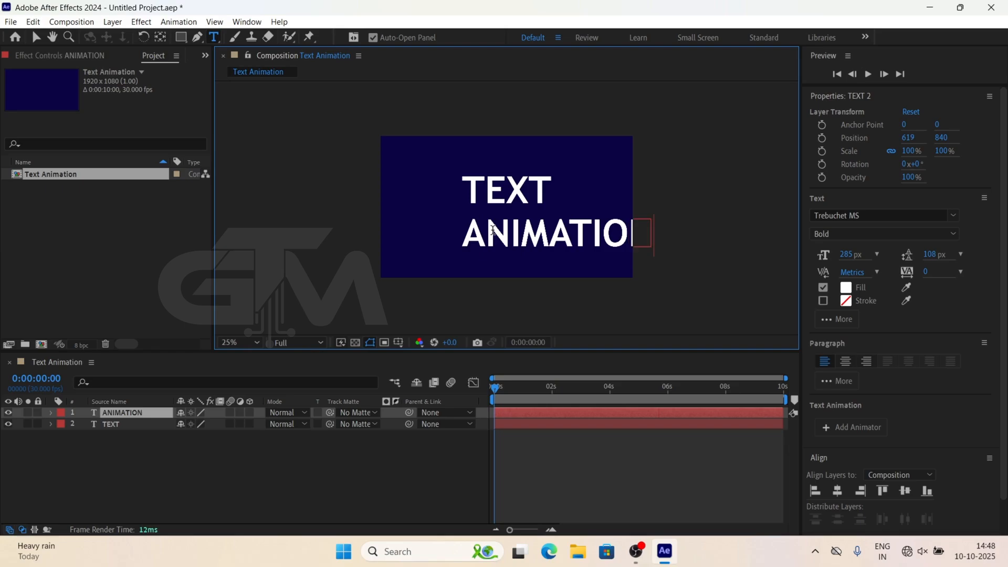
pyautogui.click(836, 491)
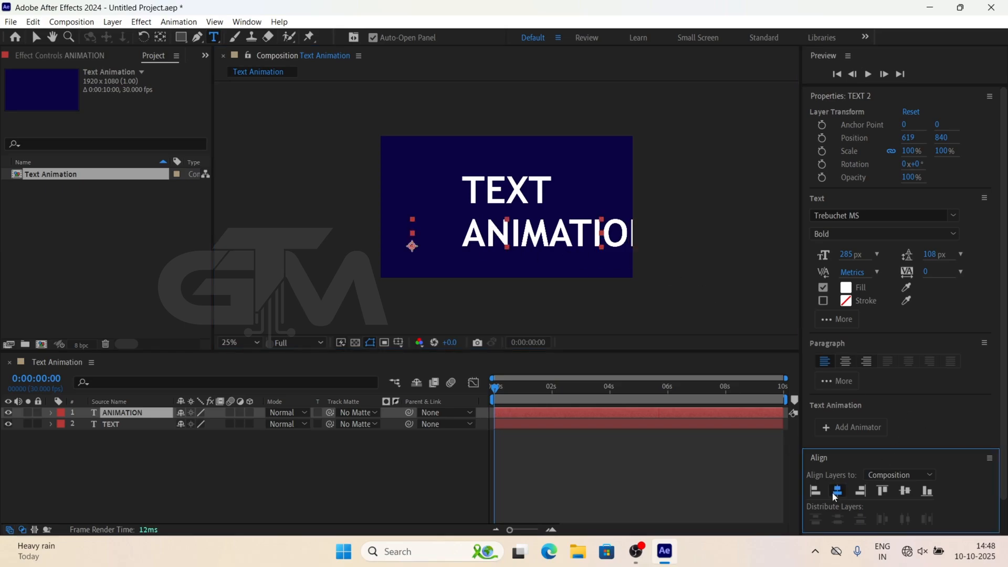
pyautogui.press('v')
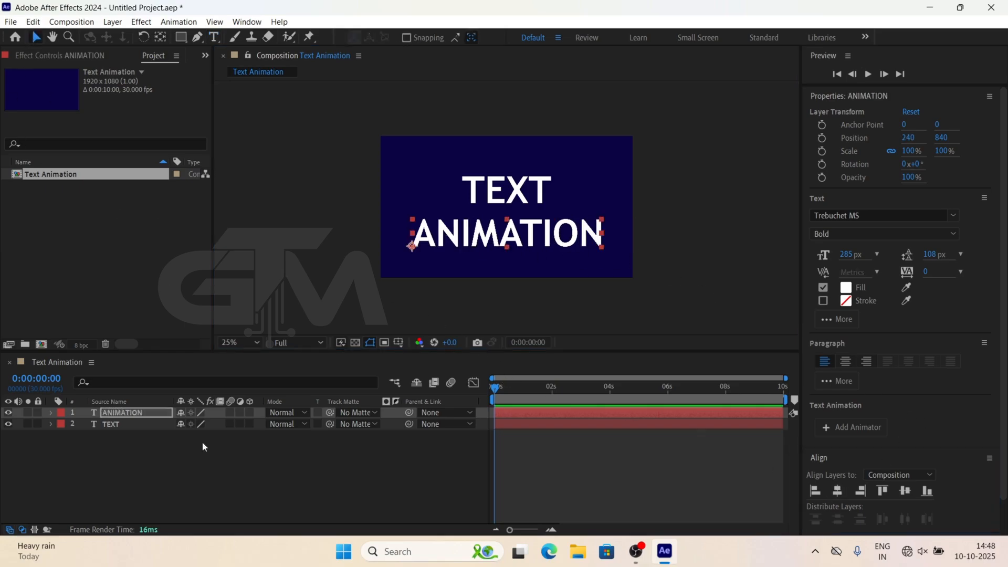
pyautogui.click(204, 460)
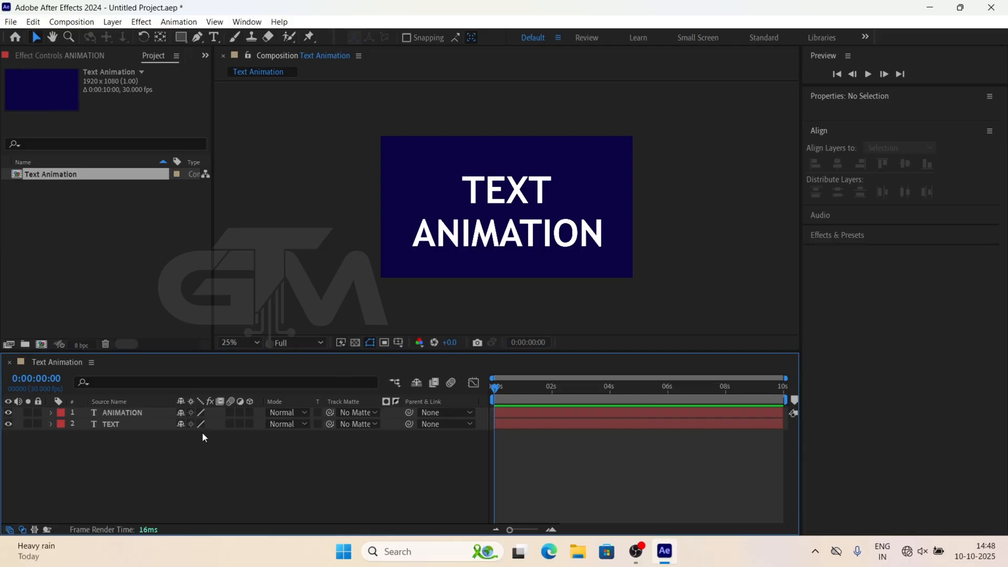
# Step: Move the TEXT layer above the ANIMATION layer in the layer stack
pyautogui.click(104, 425)
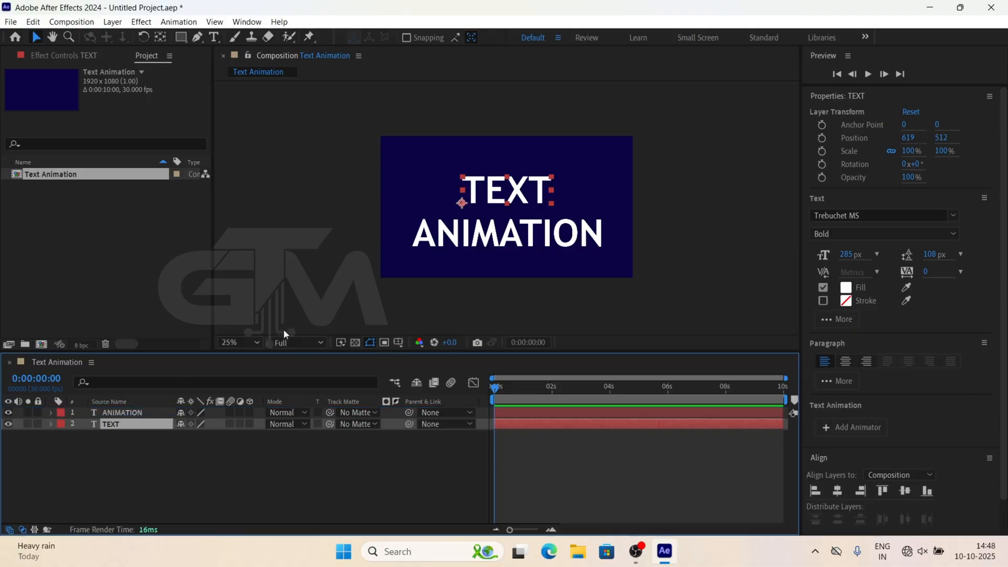
pyautogui.hotkey('ctrl', ']')
pyautogui.click(133, 445)
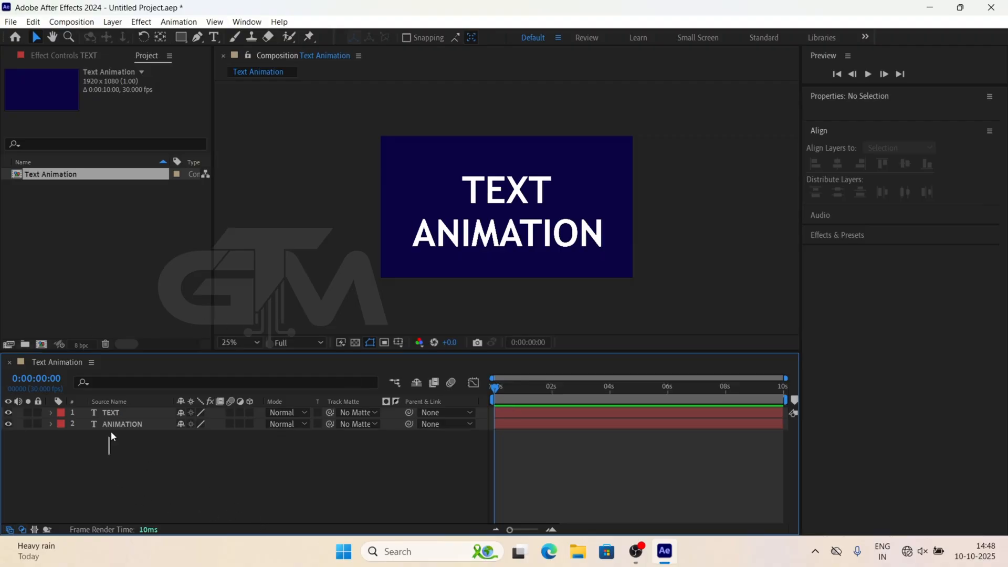
# Step: Make both the TEXT and ANIMATION layers 3D
pyautogui.hotkey('ctrl', 'a')
pyautogui.click(251, 413)
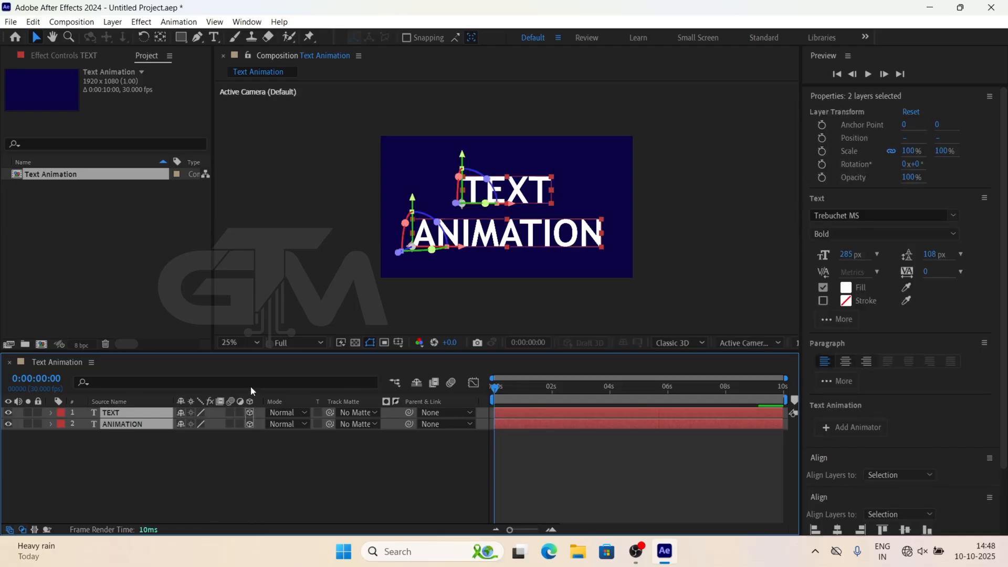
pyautogui.press('.')
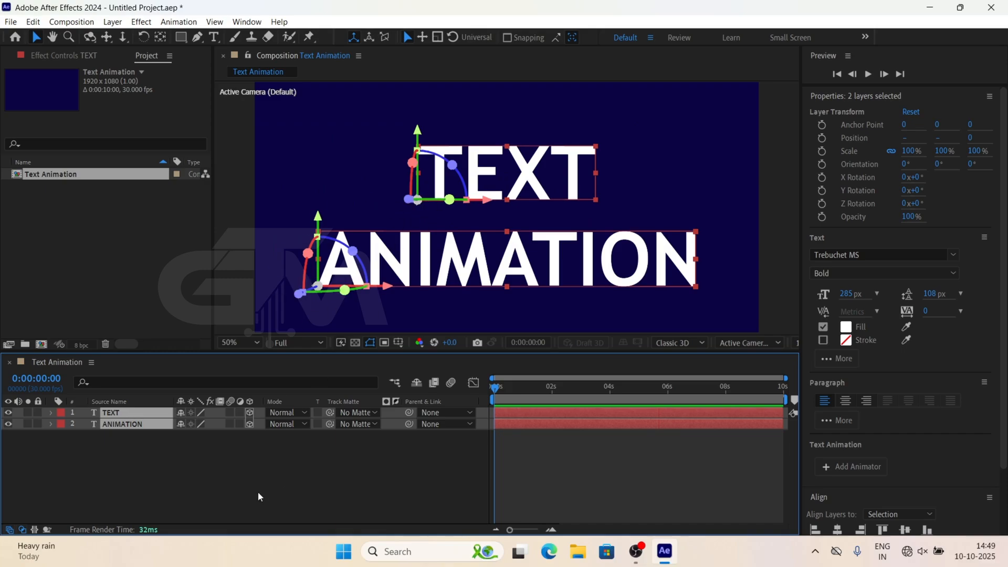
pyautogui.click(216, 478)
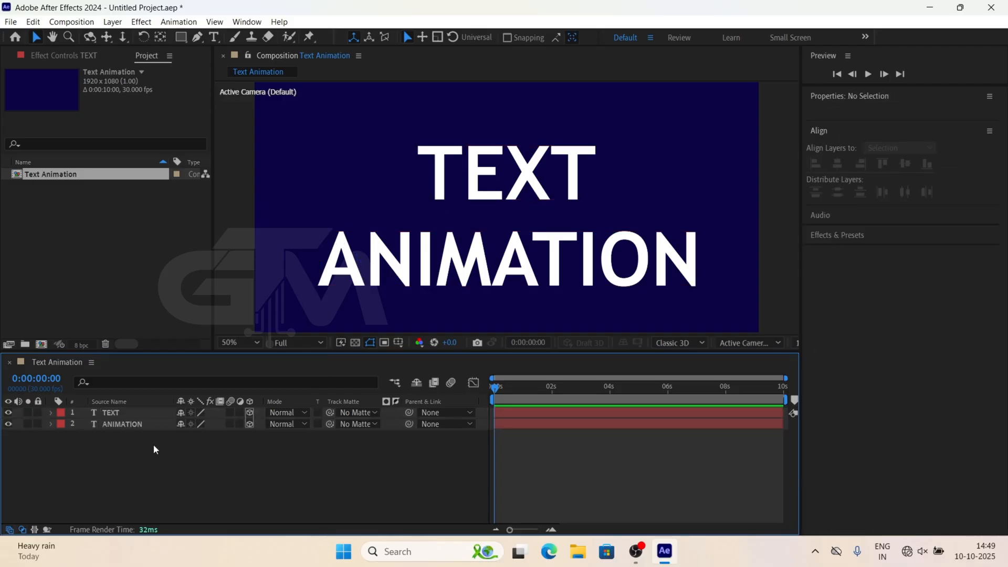
# Step: Try rotating the TEXT layer 45° about its X axis and then about its Y axis, undoing each test
pyautogui.click(130, 412)
pyautogui.press('r')
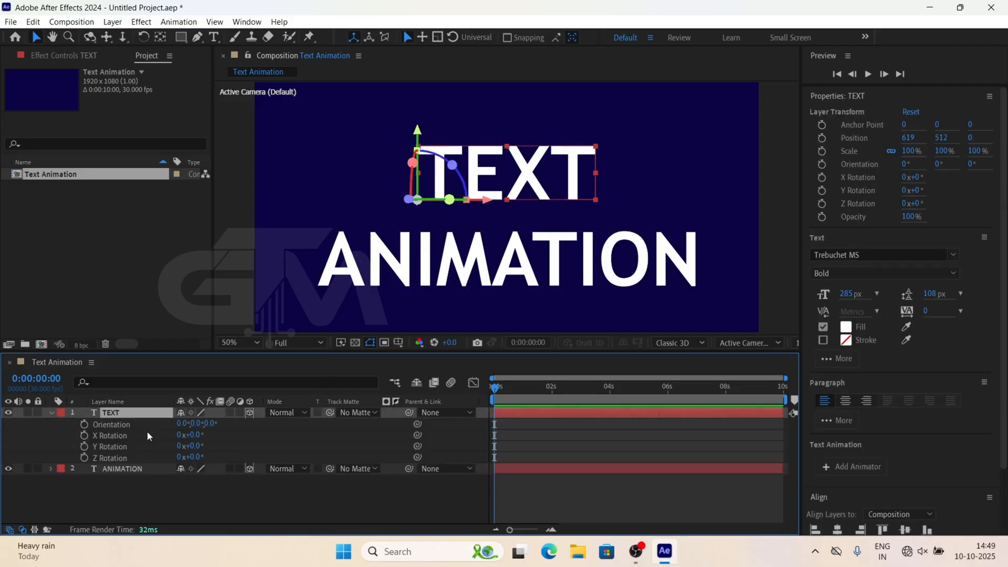
pyautogui.moveTo(197, 436); pyautogui.dragTo(229, 441)
pyautogui.press('z')
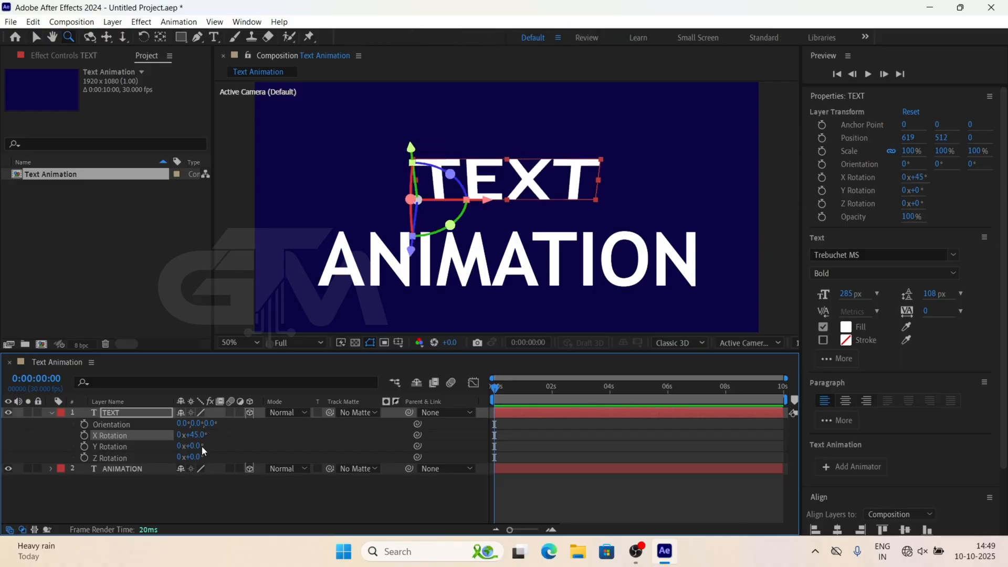
pyautogui.hotkey('ctrl', 'z')
pyautogui.moveTo(201, 446); pyautogui.dragTo(262, 443)
pyautogui.hotkey('ctrl', 'z')
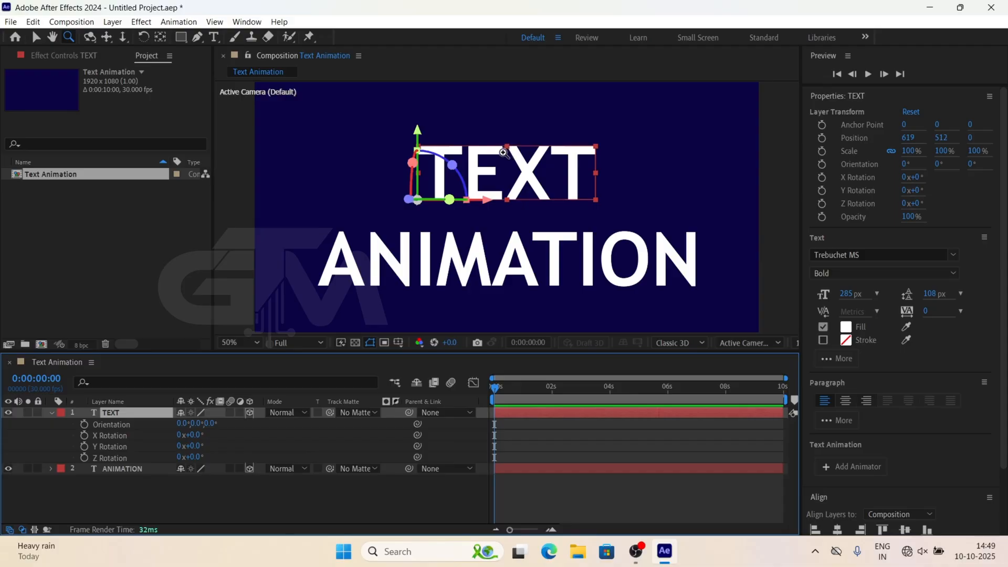
# Step: Activate the Pan Behind (Anchor Point) tool and turn off 3D for both text layers
pyautogui.click(160, 38)
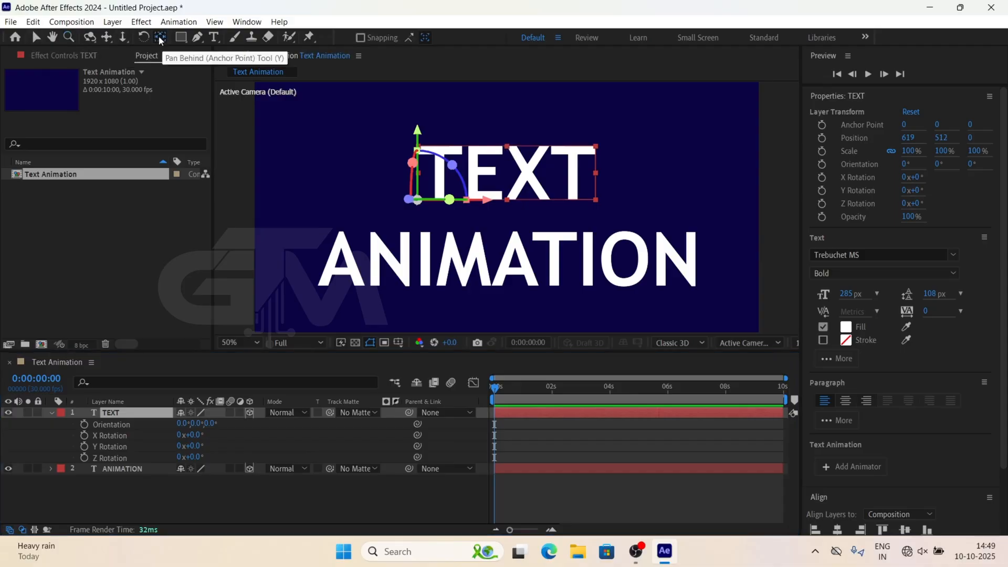
pyautogui.click(125, 481)
pyautogui.click(127, 413)
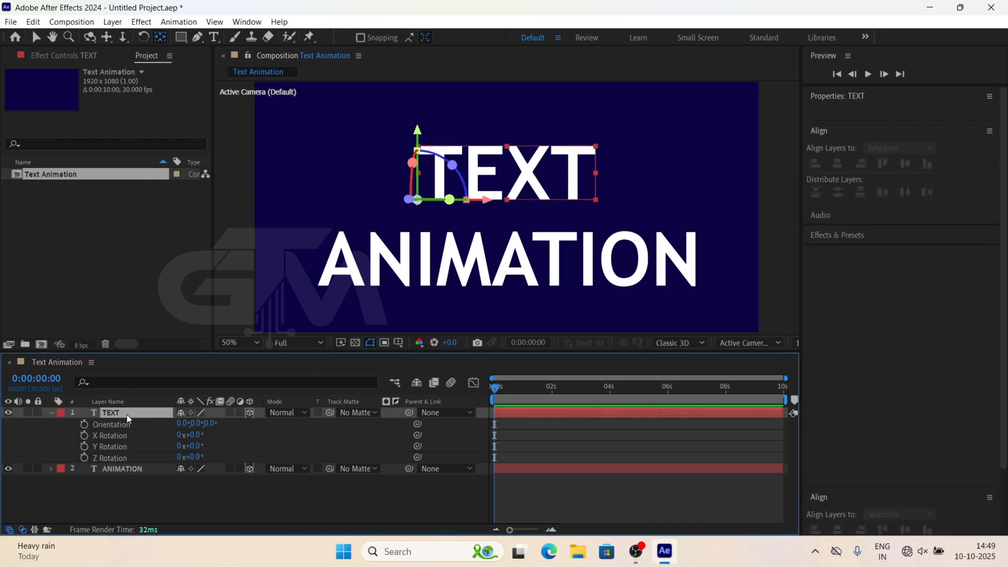
pyautogui.click(249, 412)
pyautogui.click(249, 435)
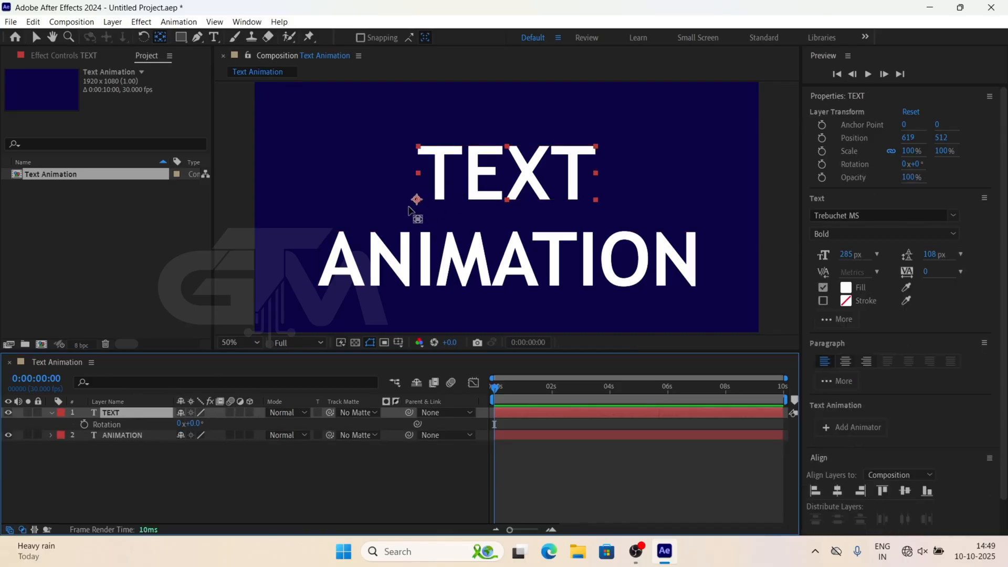
# Step: Move the anchor points of the TEXT and ANIMATION layers to the top centre of their text, and try out a rotation of TEXT
pyautogui.moveTo(417, 200); pyautogui.dragTo(503, 149)
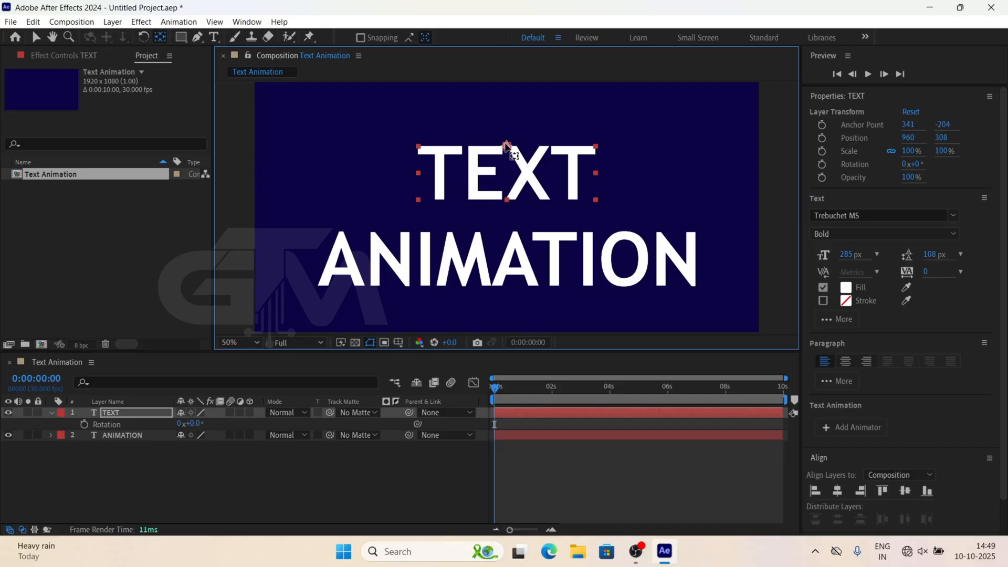
pyautogui.click(125, 436)
pyautogui.moveTo(317, 286); pyautogui.dragTo(506, 231)
pyautogui.click(112, 412)
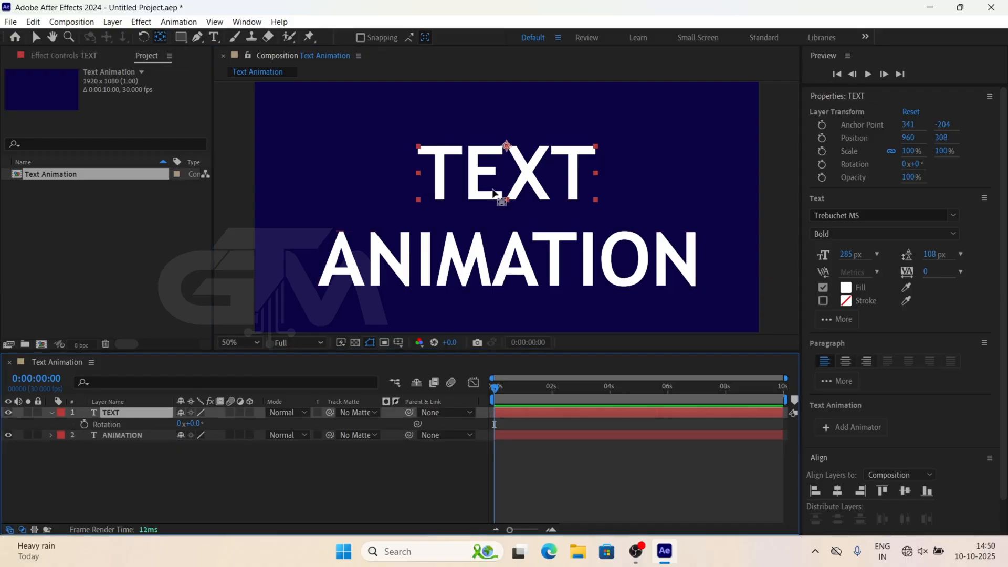
pyautogui.click(120, 436)
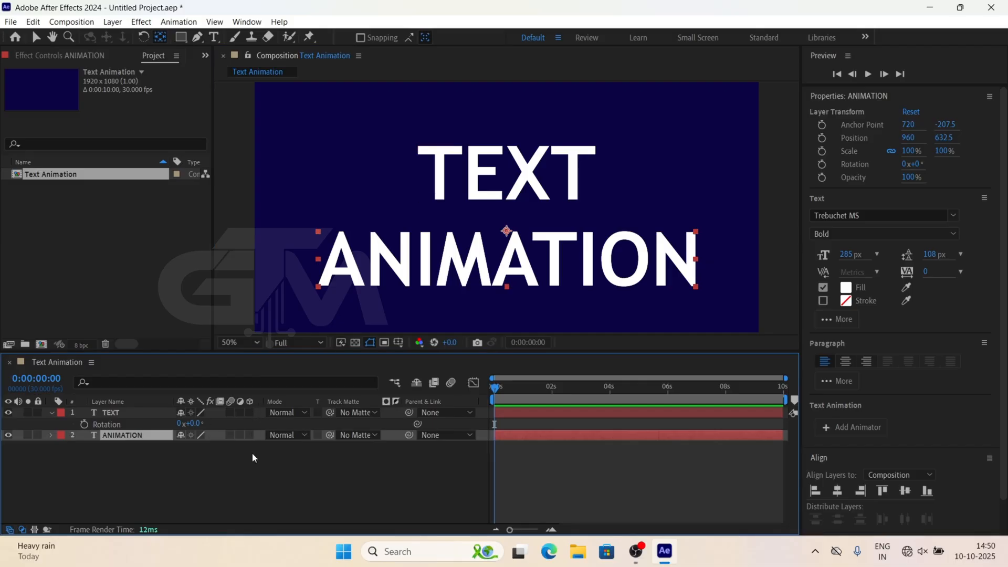
pyautogui.moveTo(195, 426); pyautogui.dragTo(218, 427)
pyautogui.hotkey('ctrl', 'z')
# Step: Turn 3D back on for both text layers and reveal the ANIMATION layer's rotation properties
pyautogui.moveTo(240, 473); pyautogui.dragTo(153, 407)
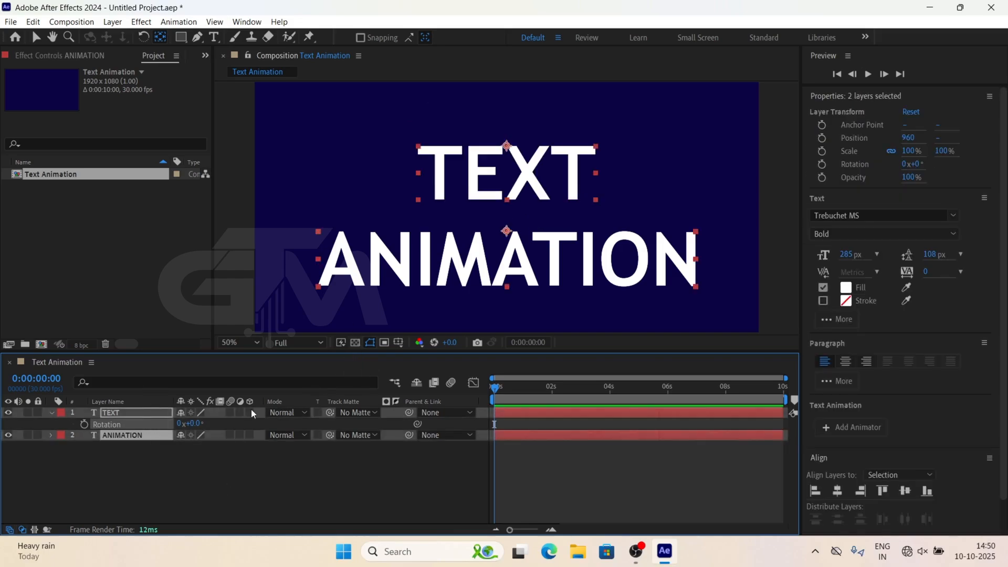
pyautogui.click(251, 413)
pyautogui.click(274, 440)
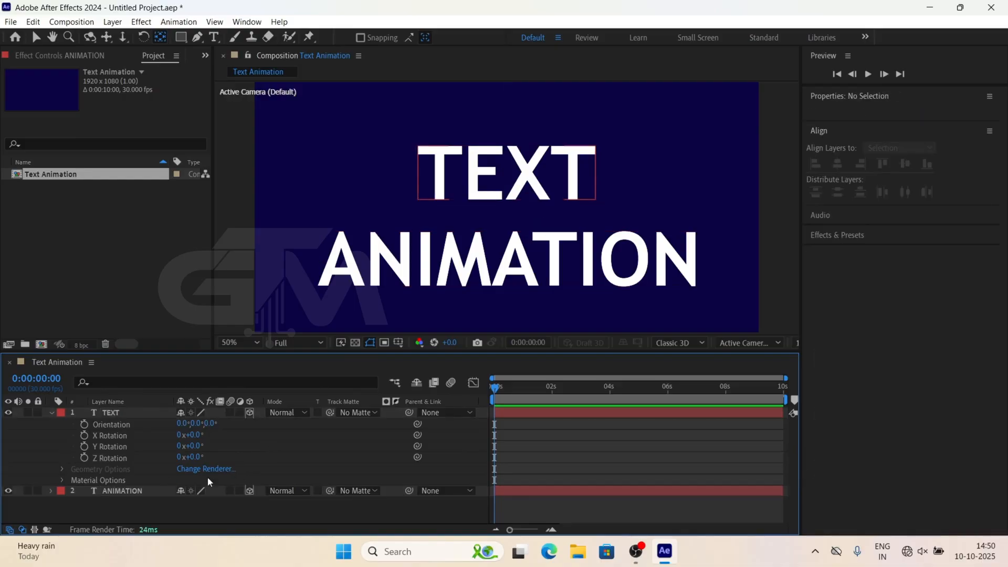
pyautogui.click(122, 491)
pyautogui.press('r')
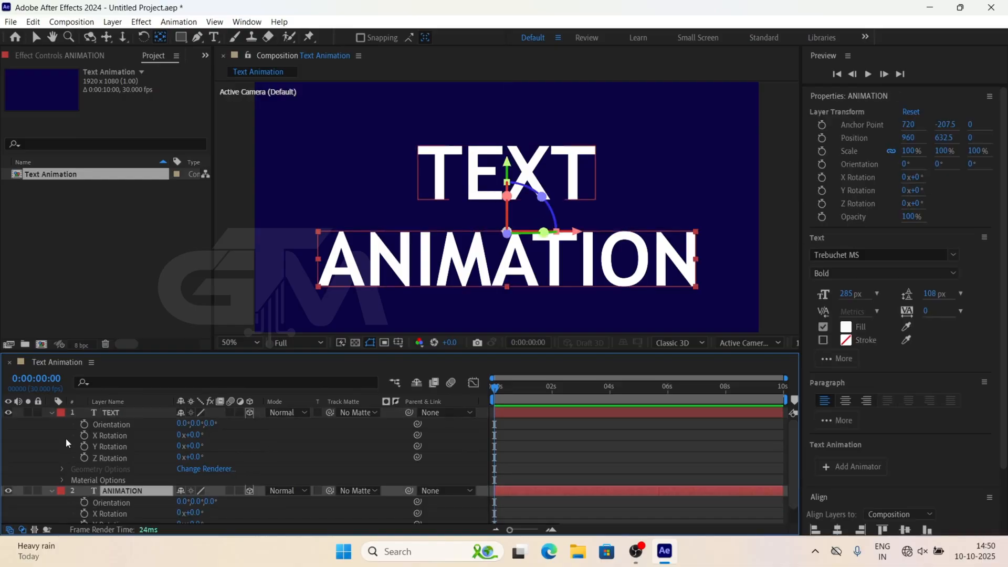
# Step: Start X Rotation keyframes for the TEXT and ANIMATION layers at 0:00:07:29, and return the time indicator to the first frame
pyautogui.moveTo(567, 389); pyautogui.dragTo(880, 391)
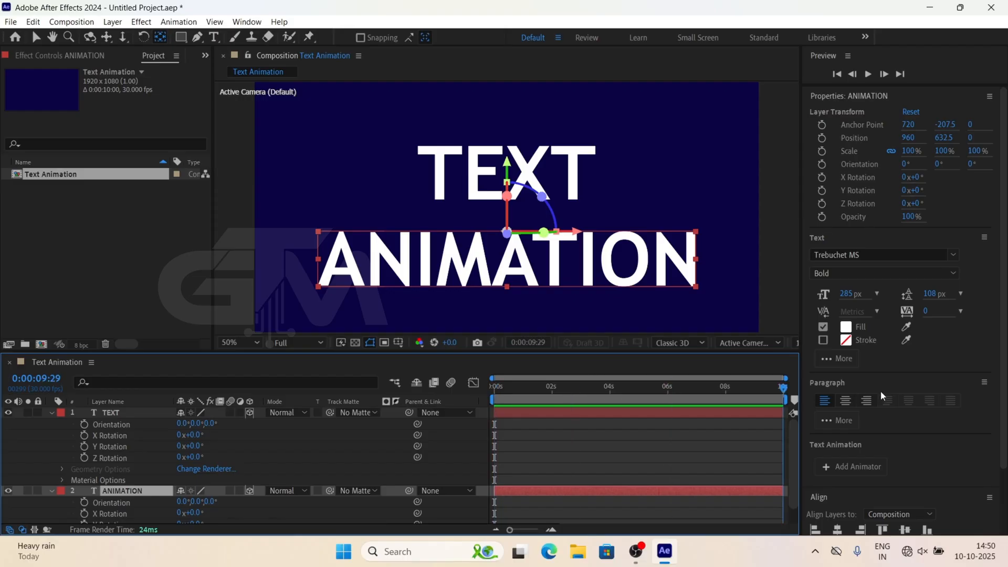
pyautogui.click(724, 389)
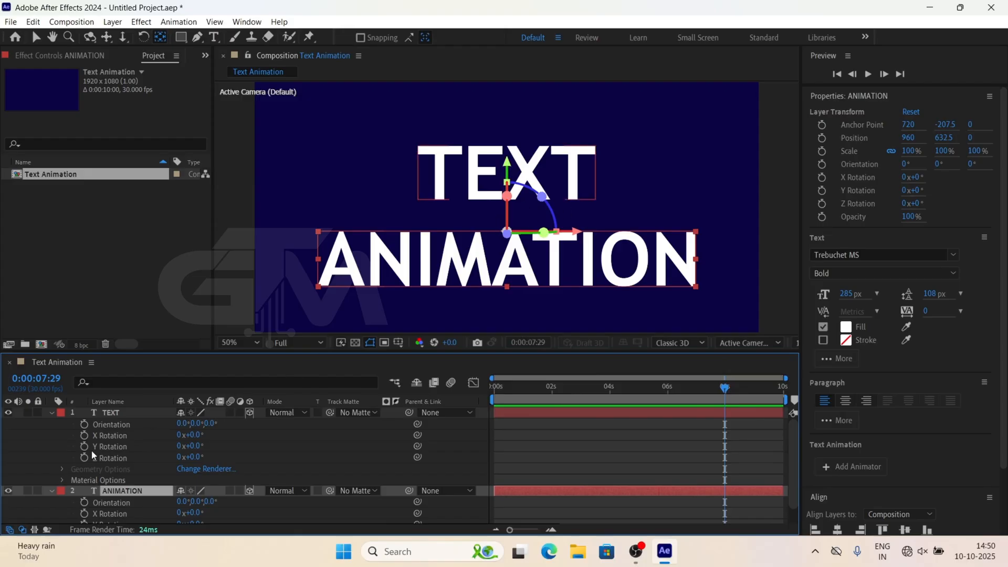
pyautogui.click(84, 436)
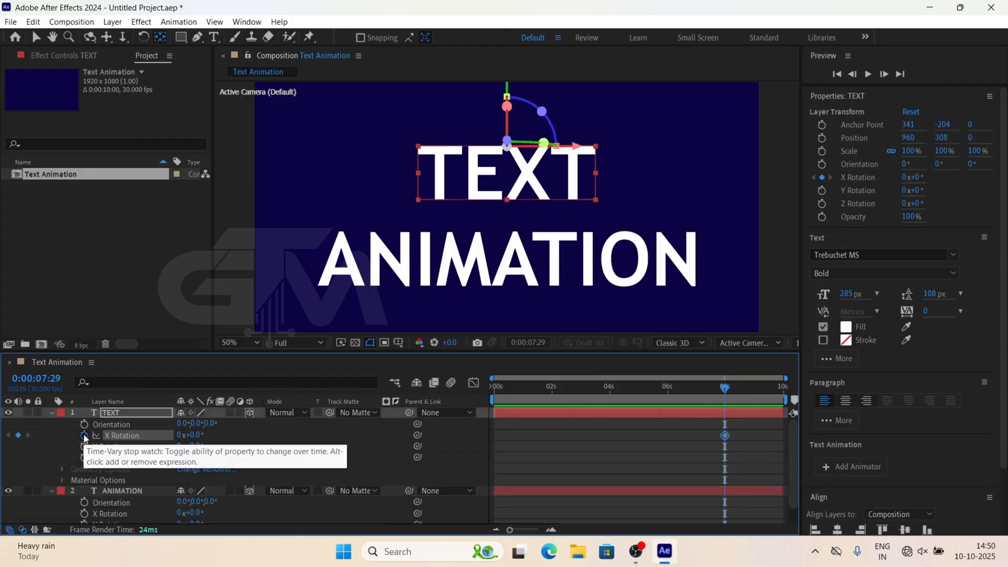
pyautogui.click(85, 513)
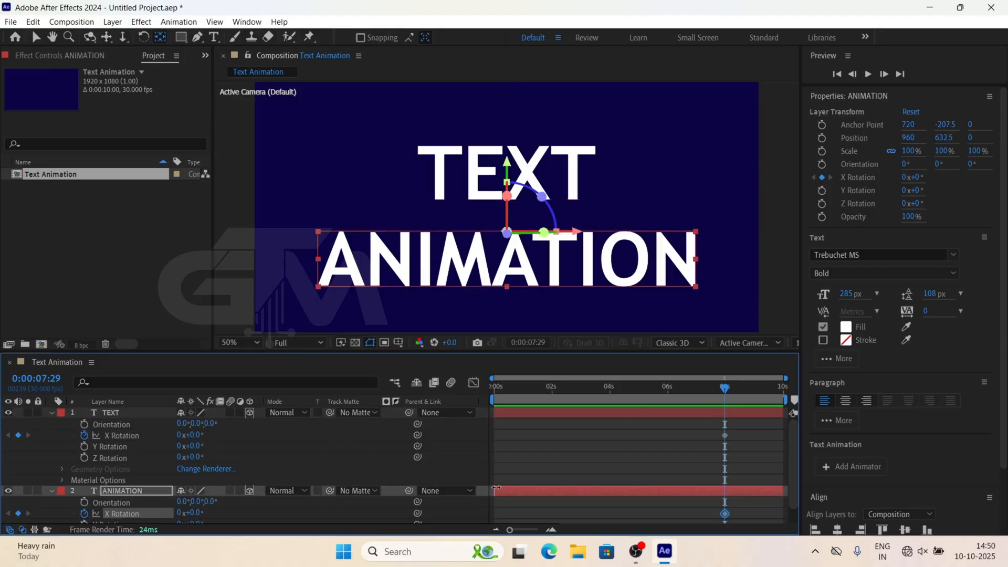
pyautogui.moveTo(629, 392); pyautogui.dragTo(494, 392)
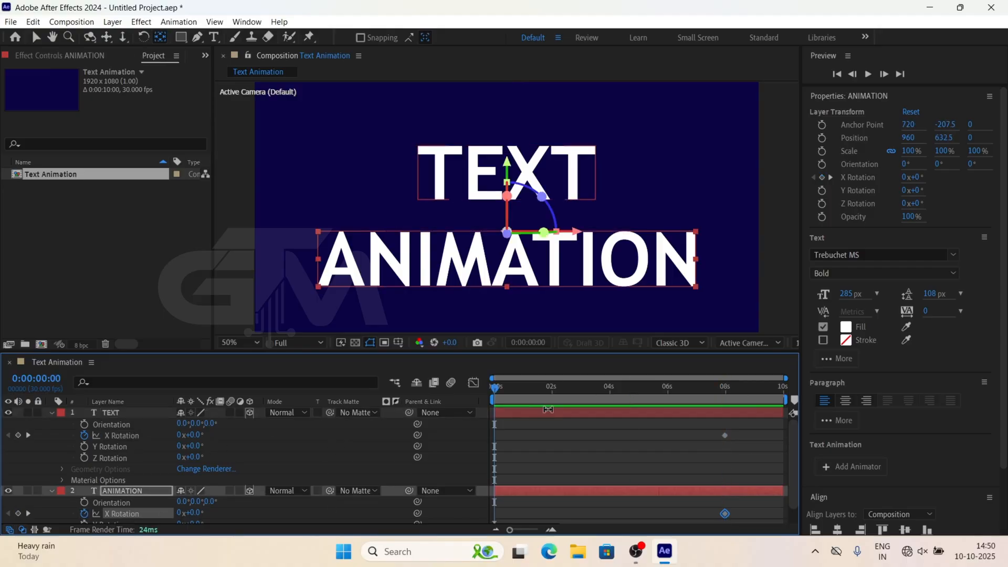
pyautogui.moveTo(198, 436); pyautogui.dragTo(228, 436)
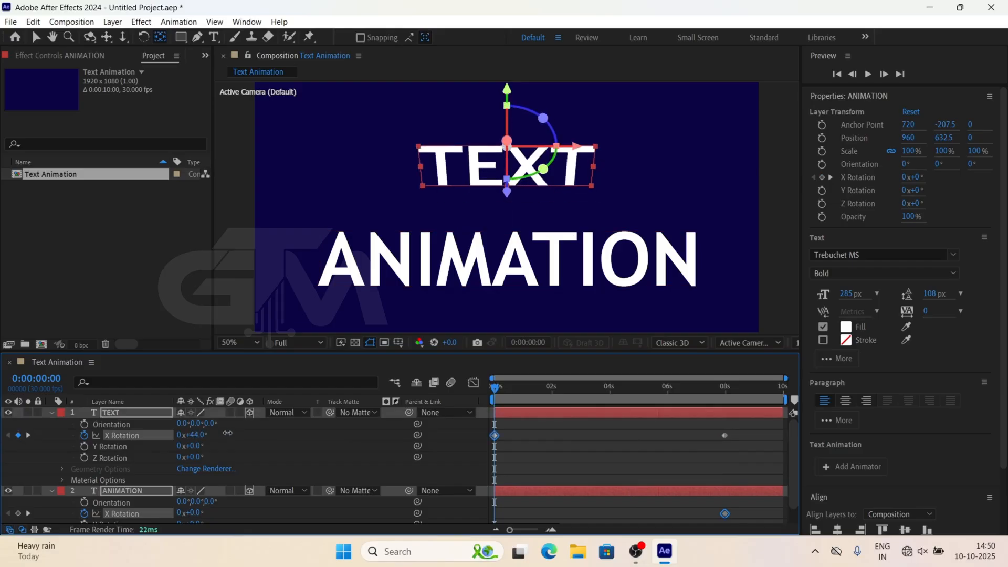
pyautogui.click(131, 490)
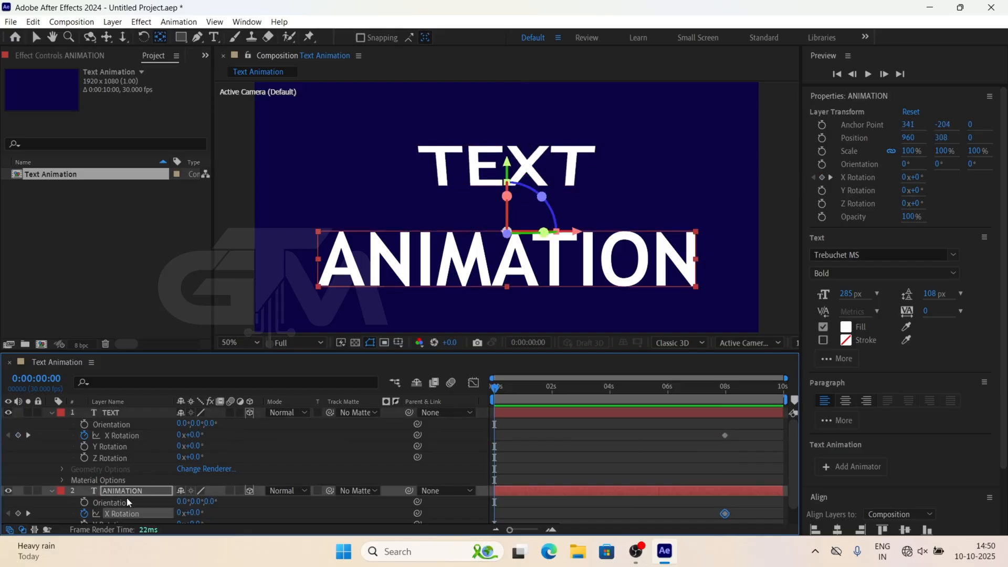
pyautogui.hotkey('ctrl', 'z')
# Step: Set the X Rotation of both text layers together to 90° at the first frame
pyautogui.keyDown('shift'); pyautogui.click(131, 412); pyautogui.keyUp('shift')
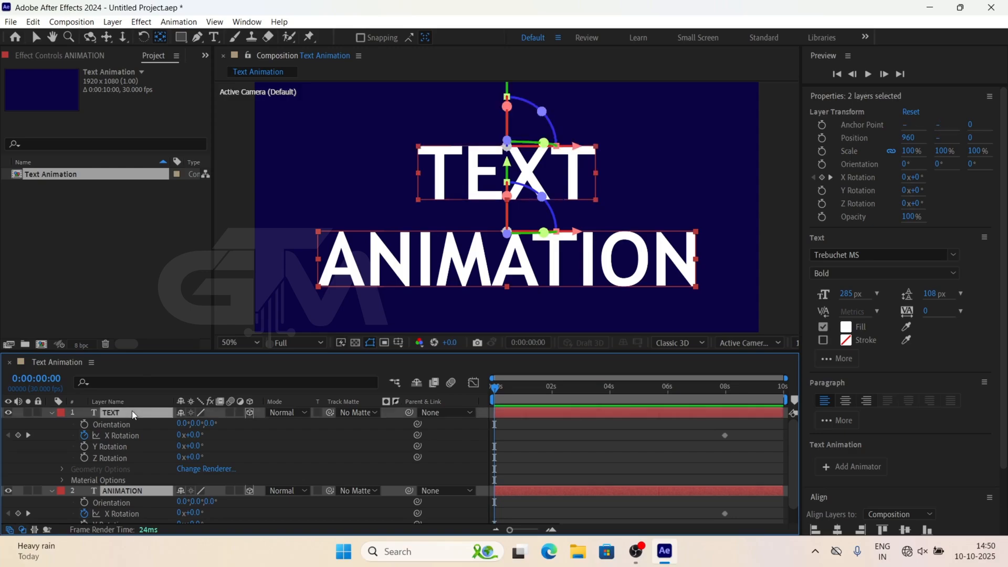
pyautogui.moveTo(197, 436)
pyautogui.mouseDown()
pyautogui.moveTo(215, 437)
pyautogui.moveTo(197, 436)
pyautogui.mouseUp()
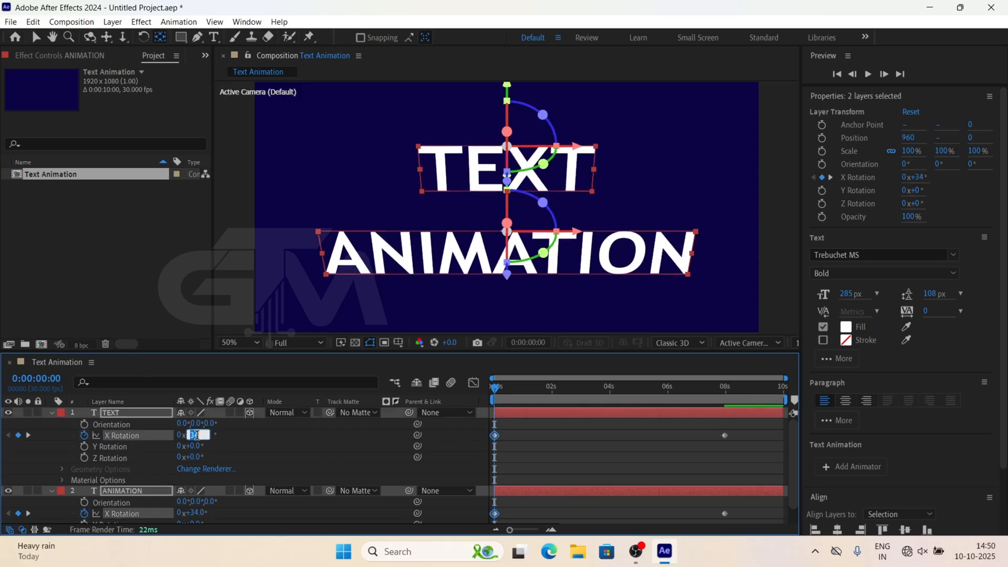
pyautogui.press('Return')
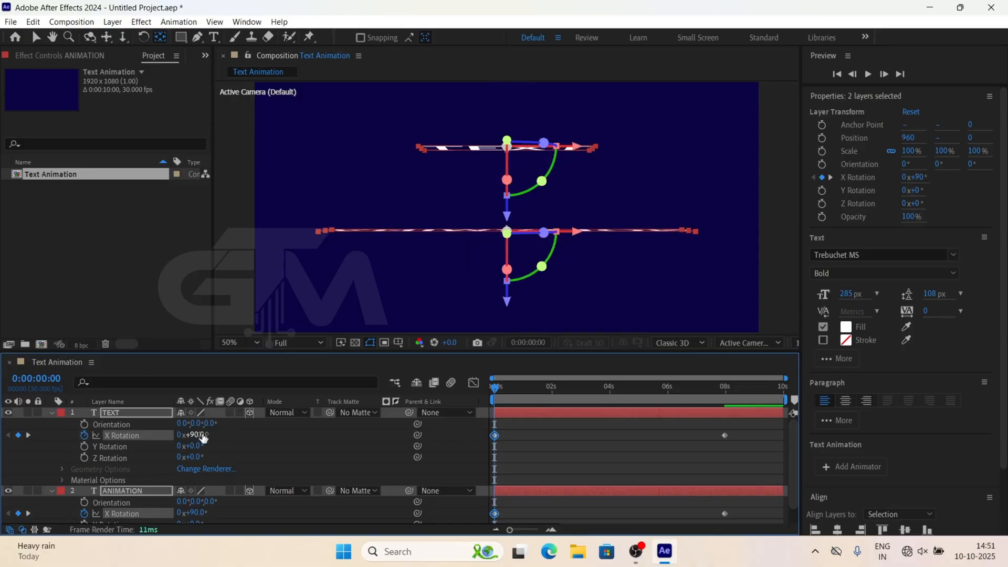
pyautogui.click(286, 459)
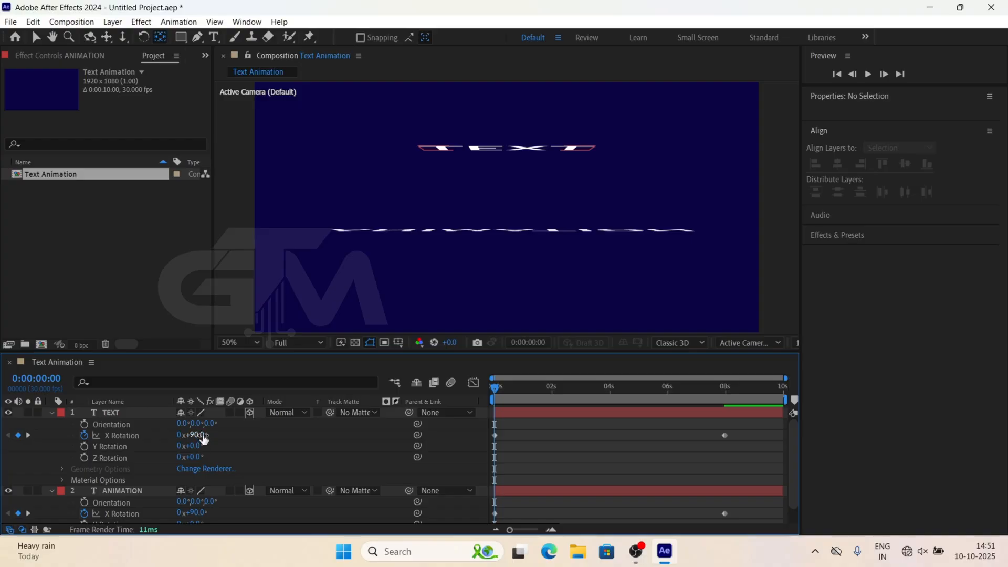
# Step: Fine-tune the first-frame X Rotation to 95° for the TEXT layer and 88° for the ANIMATION layer
pyautogui.moveTo(204, 440); pyautogui.dragTo(268, 456)
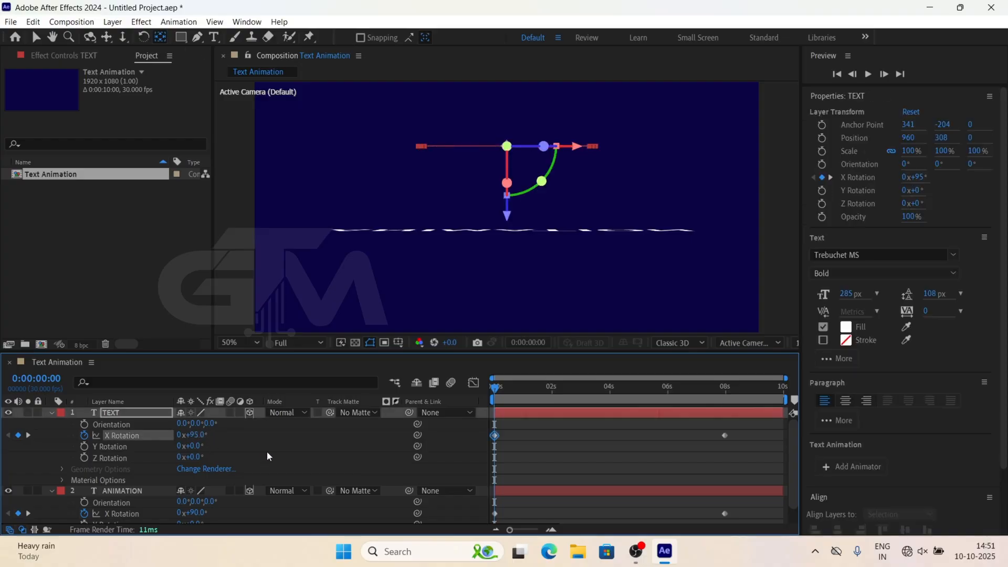
pyautogui.click(519, 163)
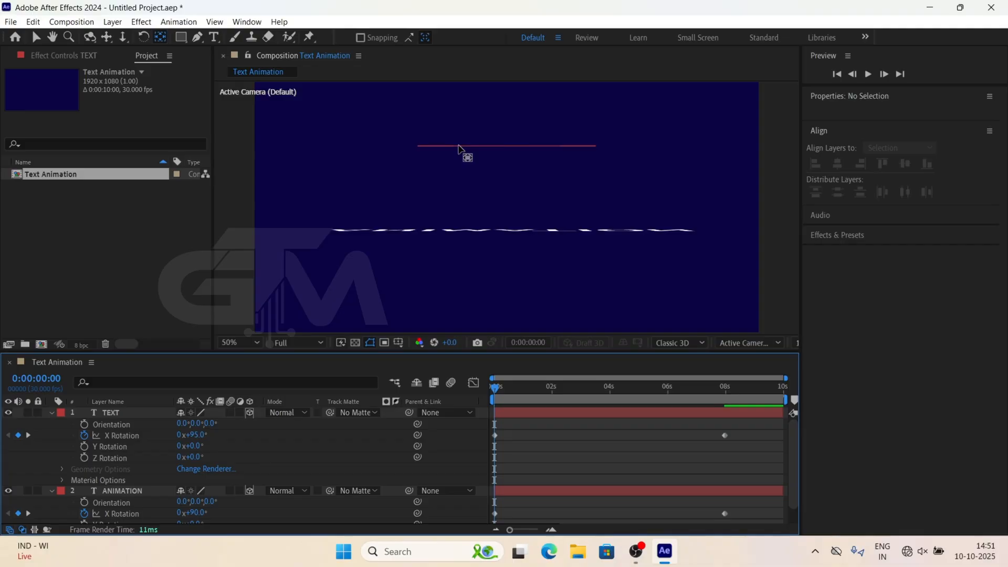
pyautogui.scroll(-1, 132, 504)
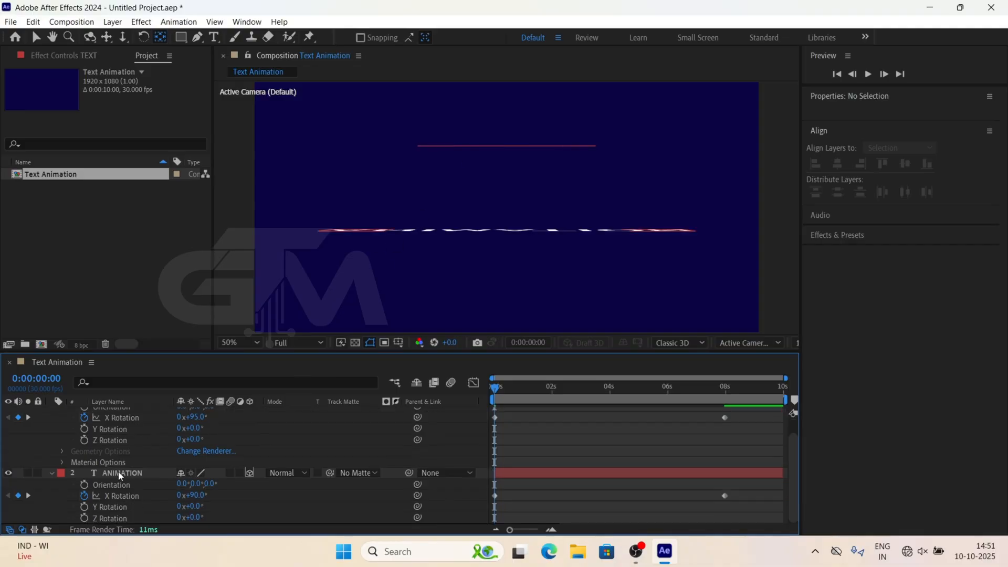
pyautogui.click(120, 476)
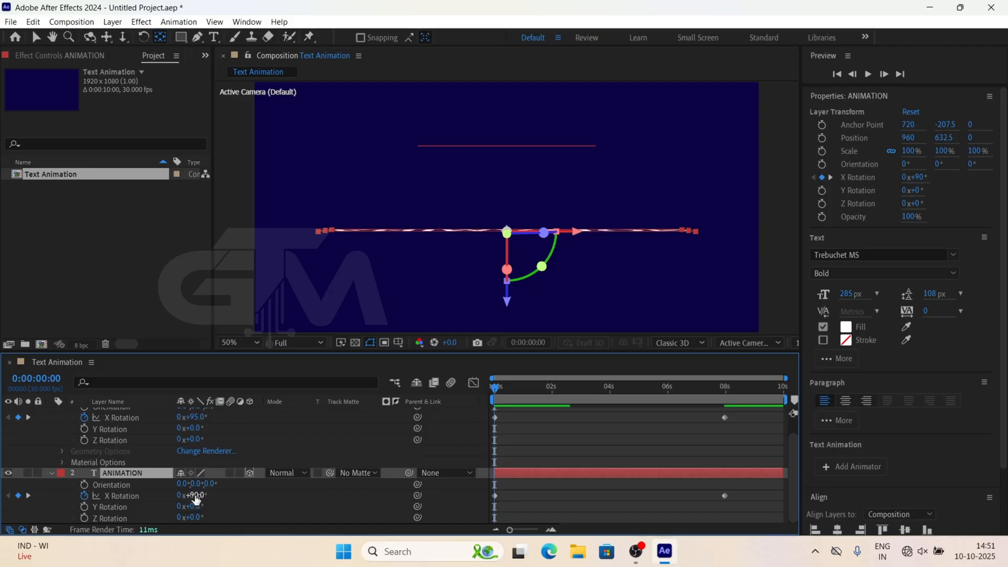
pyautogui.moveTo(196, 499); pyautogui.dragTo(197, 496)
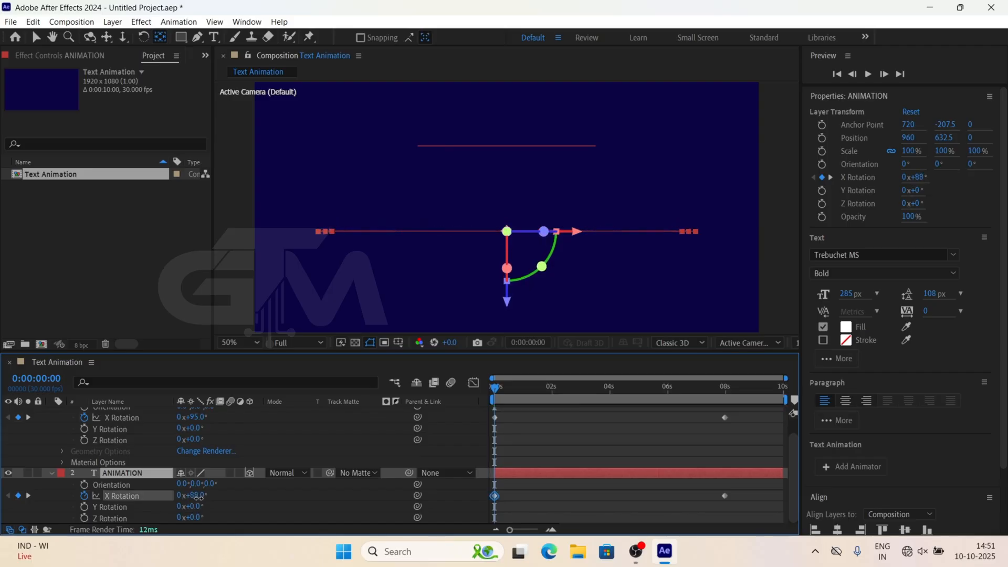
pyautogui.click(296, 448)
# Step: Preview the rotation of both words from the first frame
pyautogui.press('space')
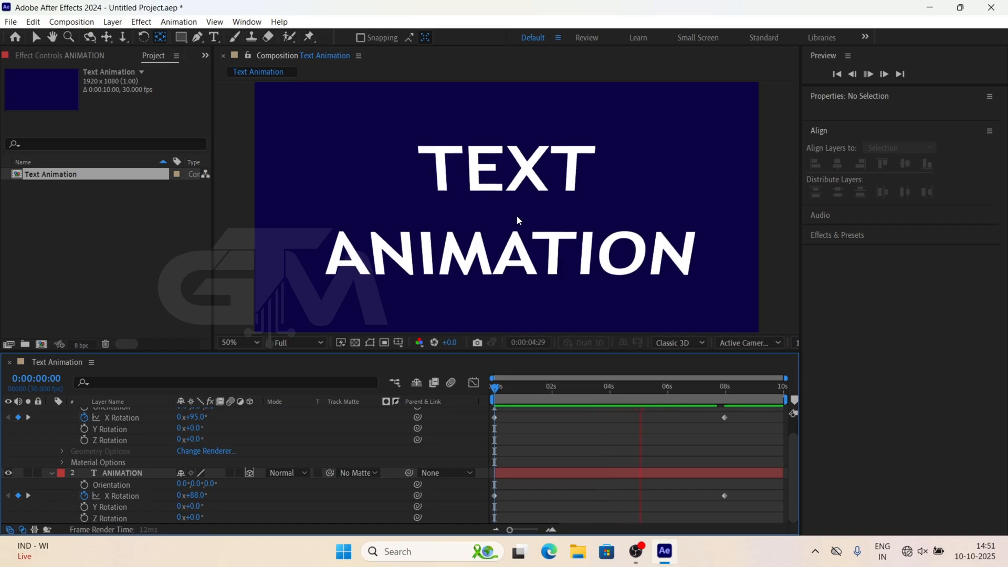
pyautogui.press('space')
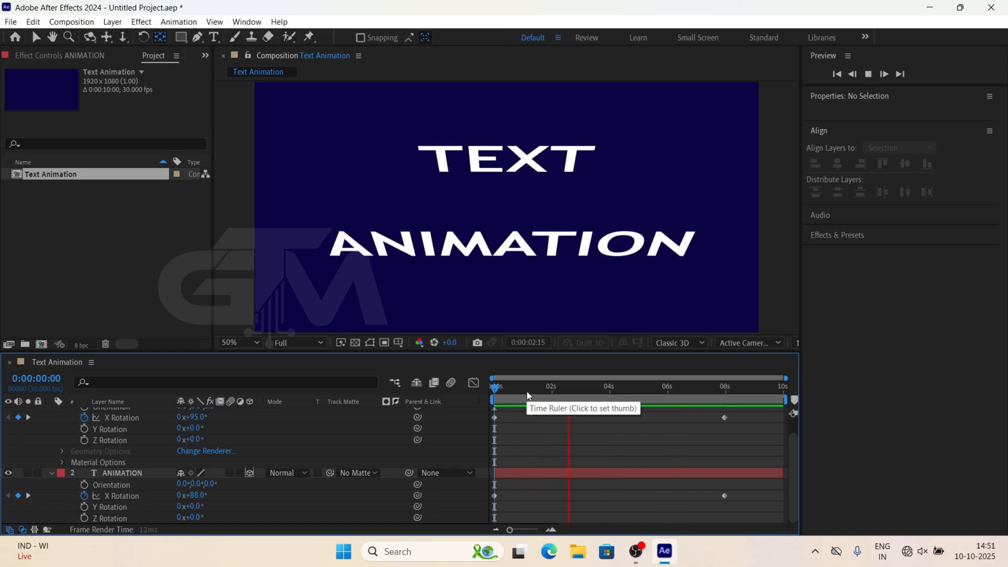
pyautogui.press('space')
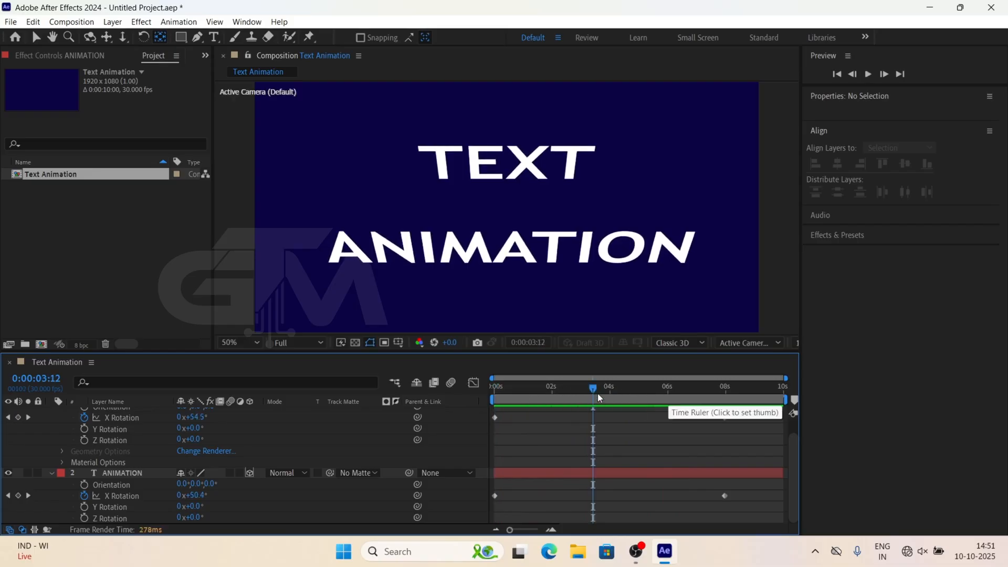
# Step: At 0:00:01:08, set the X Rotation to about -49° on the TEXT layer and -55° on the ANIMATION layer
pyautogui.click(551, 388)
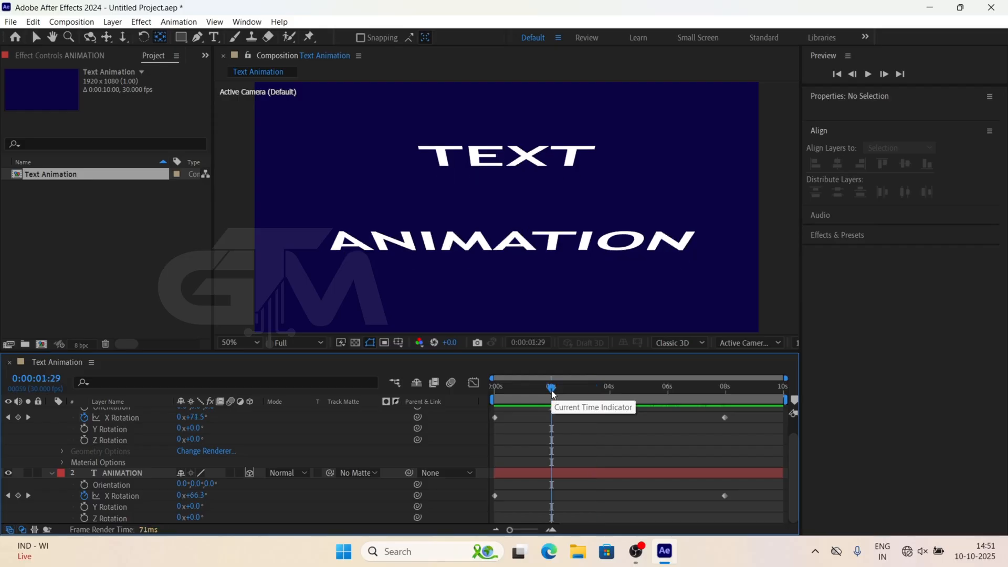
pyautogui.click(531, 387)
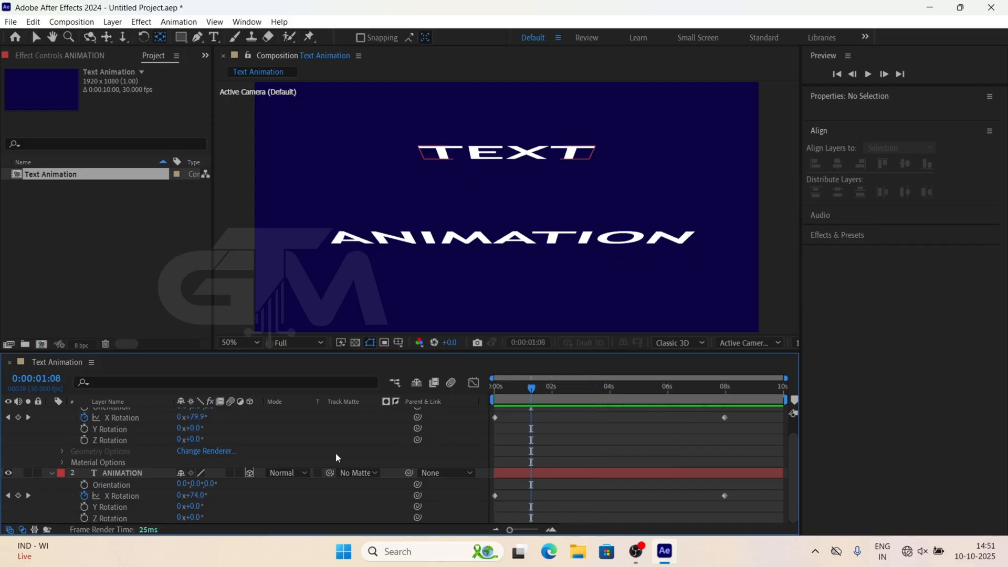
pyautogui.click(114, 474)
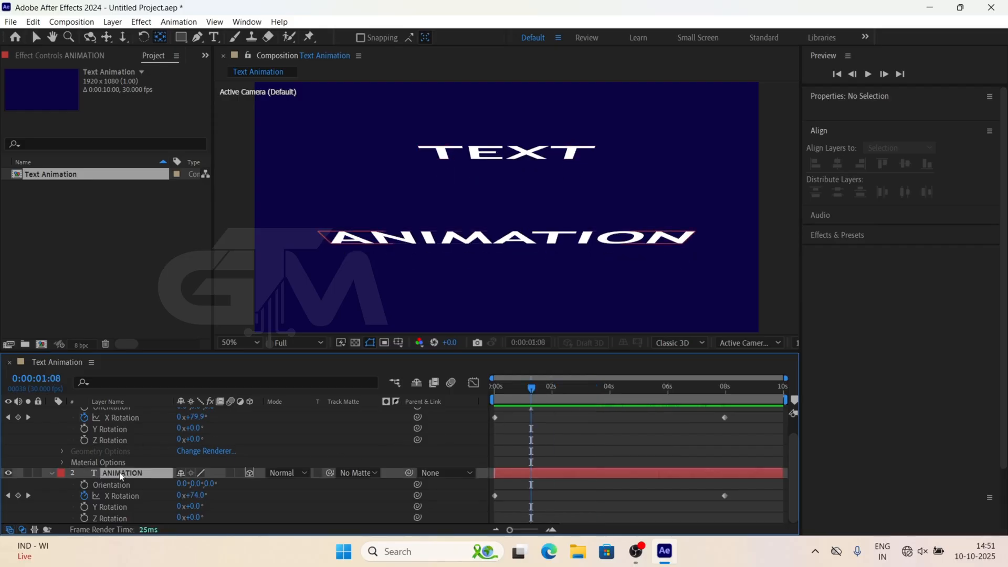
pyautogui.scroll(1, 130, 465)
pyautogui.keyDown('ctrl'); pyautogui.click(122, 413); pyautogui.keyUp('ctrl')
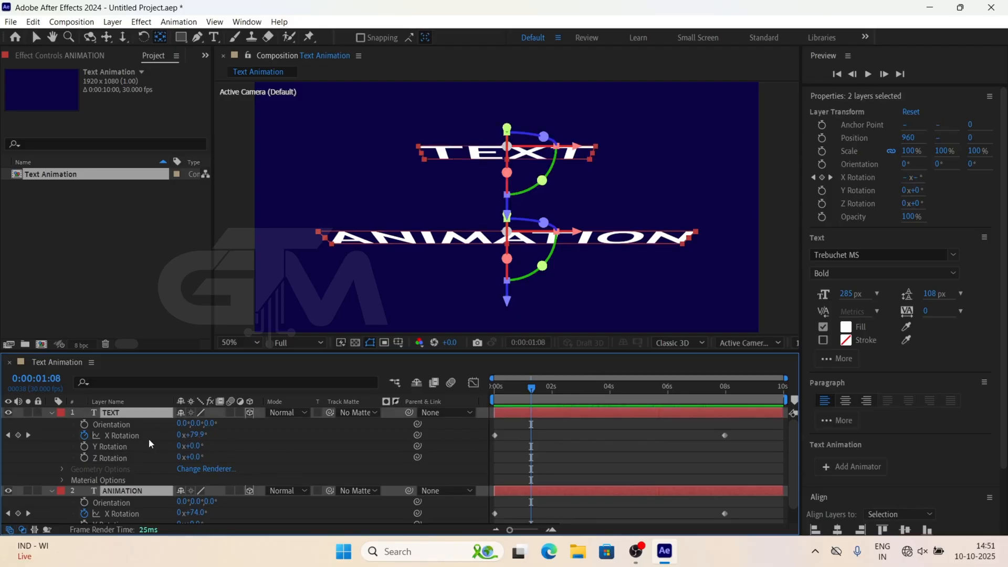
pyautogui.moveTo(196, 436); pyautogui.dragTo(121, 447)
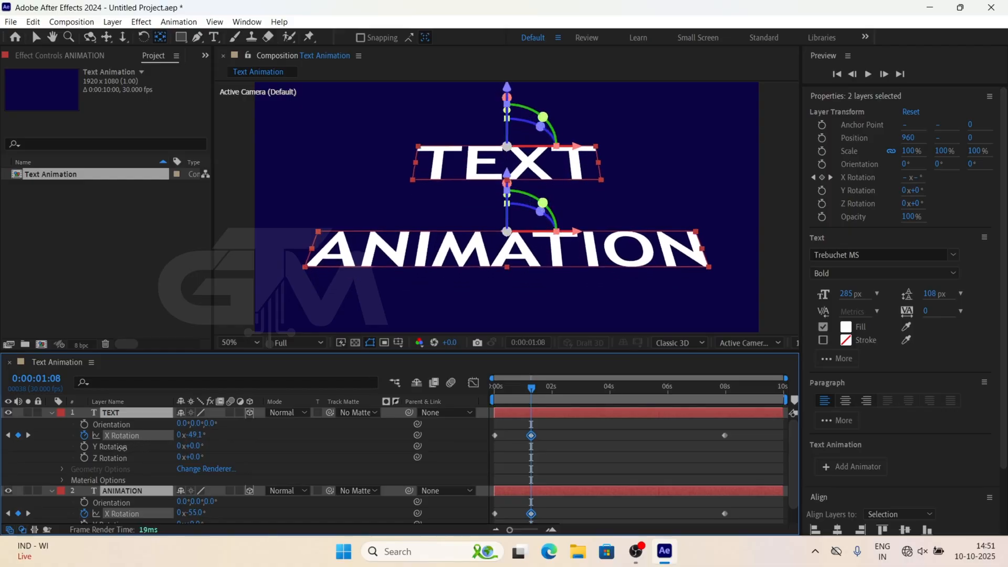
# Step: Keyframe both text layers' X Rotation at about 65° at 0:00:02:28 and about -50° at 0:00:05:00
pyautogui.click(579, 388)
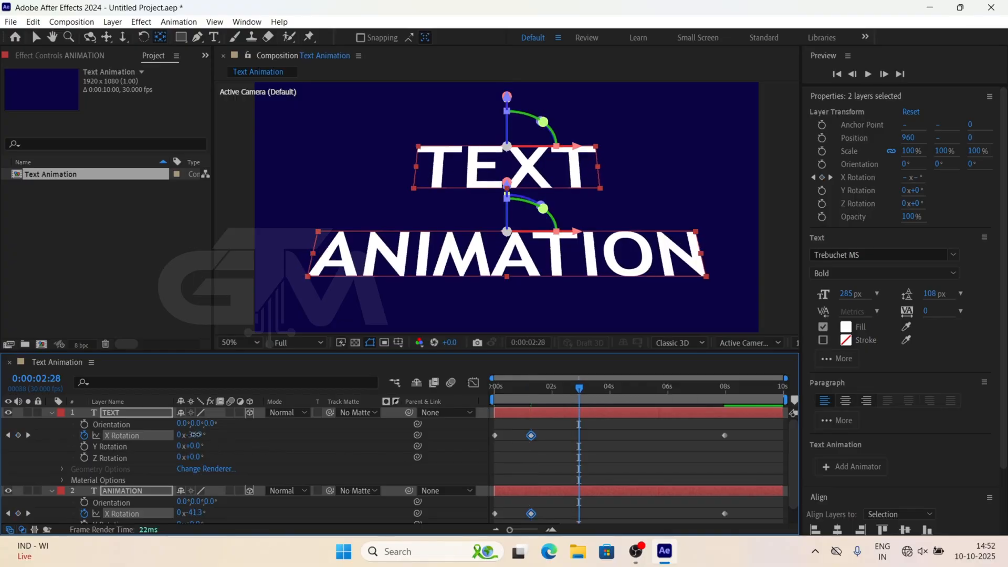
pyautogui.moveTo(195, 435); pyautogui.dragTo(260, 439)
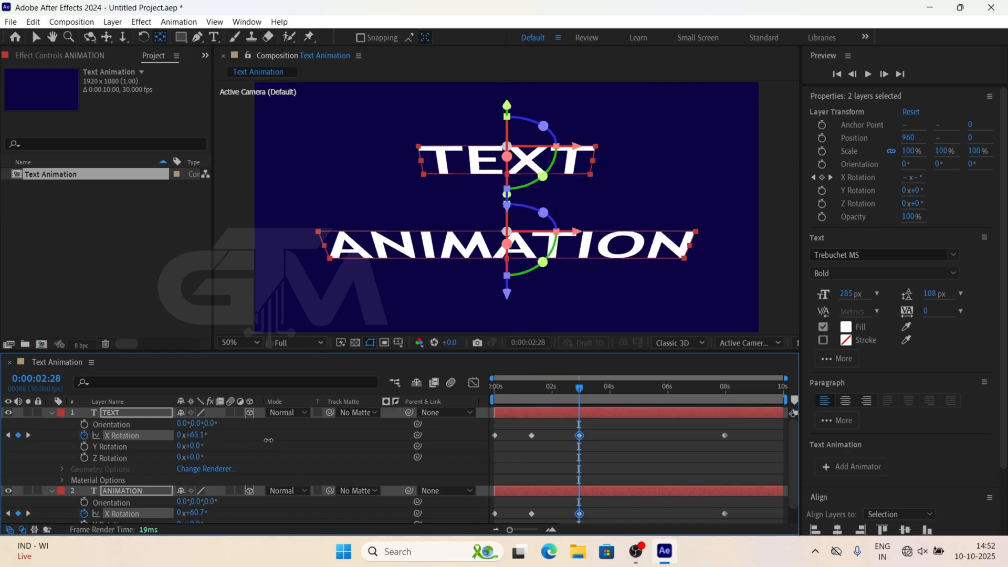
pyautogui.click(639, 388)
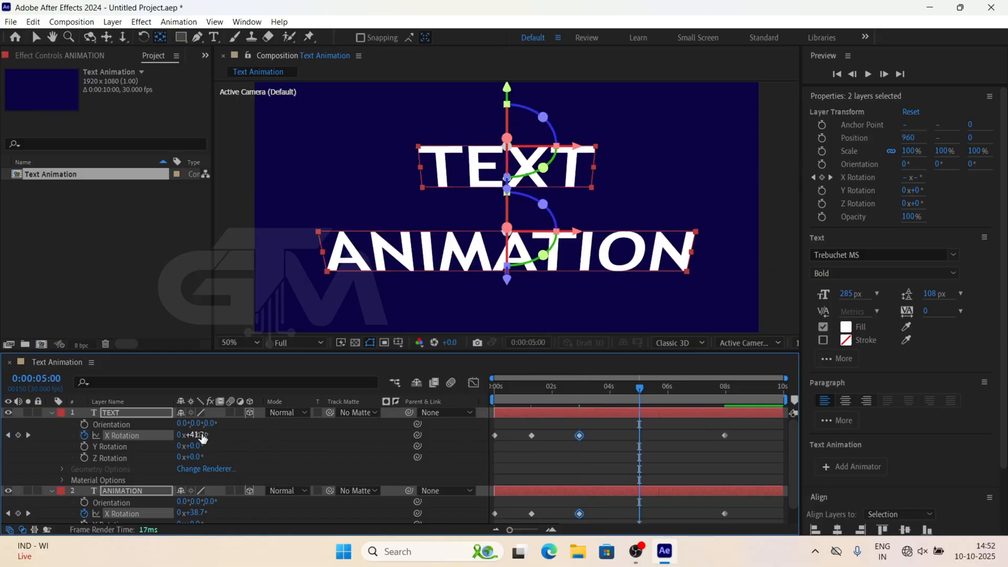
pyautogui.moveTo(203, 437); pyautogui.dragTo(146, 439)
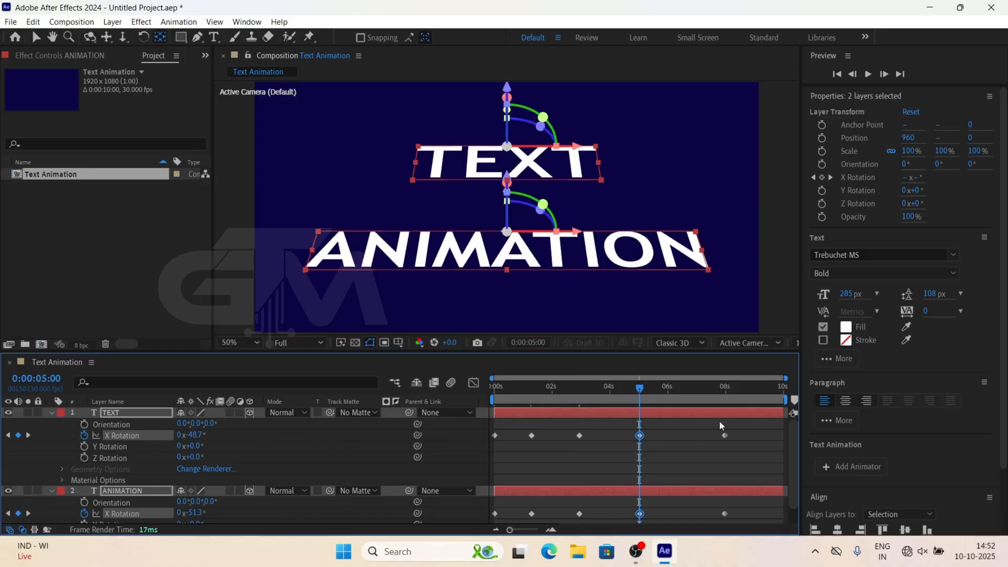
# Step: At 0:00:06:17, set the X Rotation to about 41° on the TEXT layer and 40° on the ANIMATION layer
pyautogui.click(685, 390)
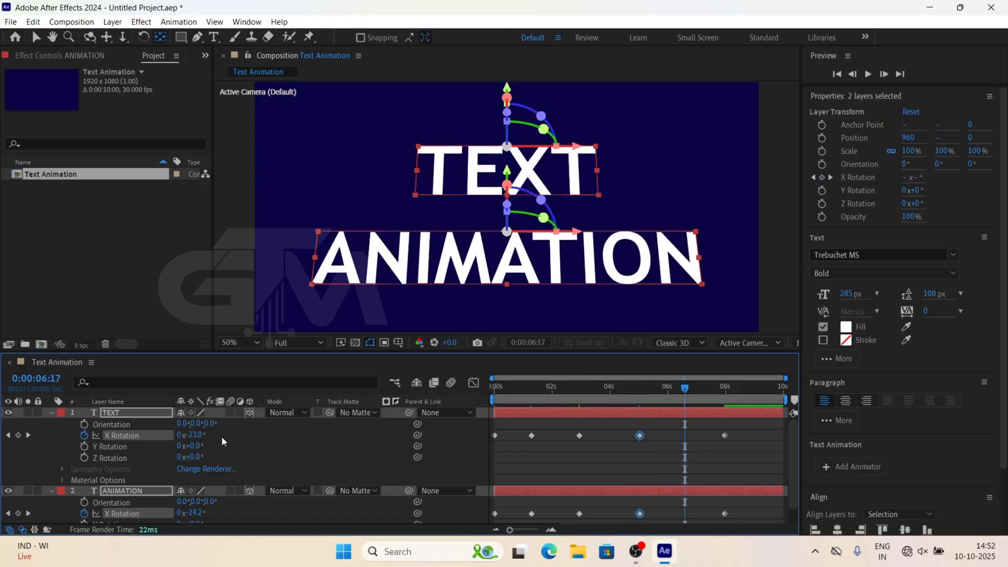
pyautogui.moveTo(194, 435); pyautogui.dragTo(242, 439)
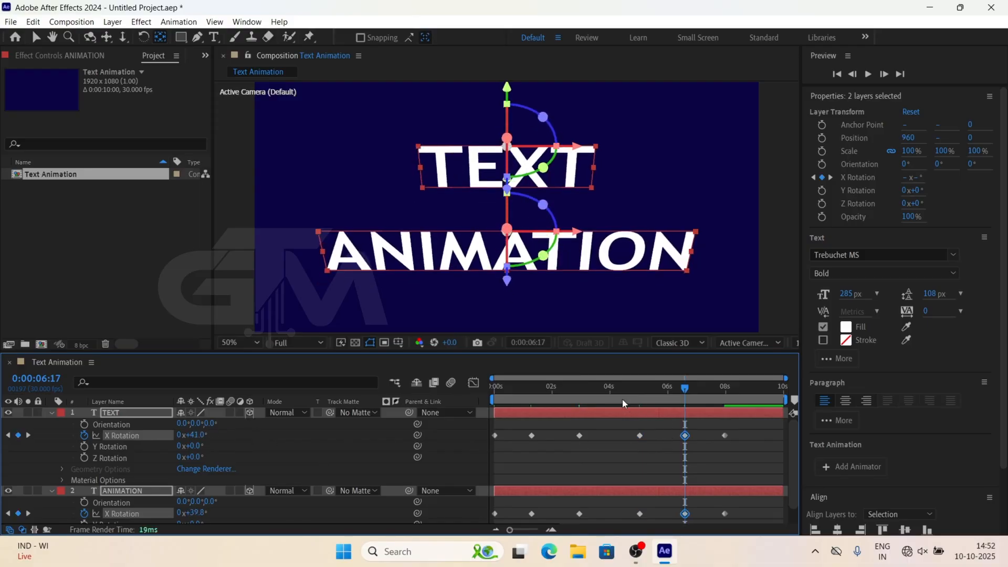
# Step: Return to the first frame and preview the complete swinging animation of both words
pyautogui.press('Home')
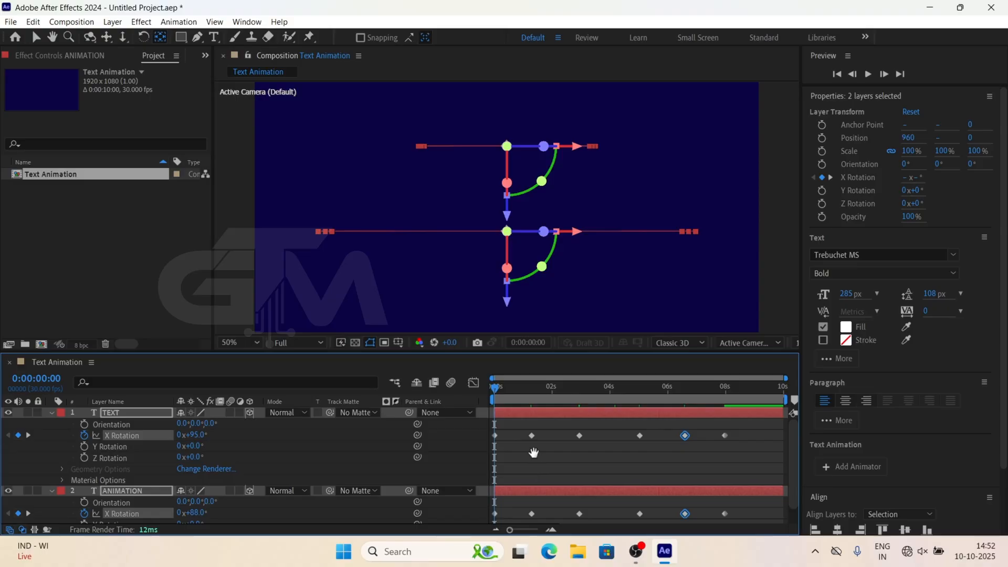
pyautogui.press('space')
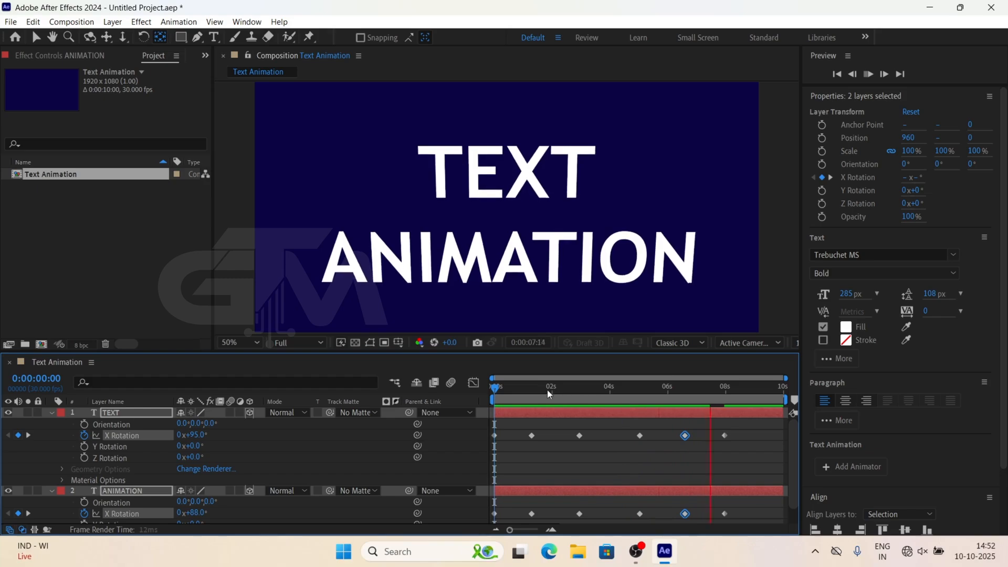
pyautogui.press('space')
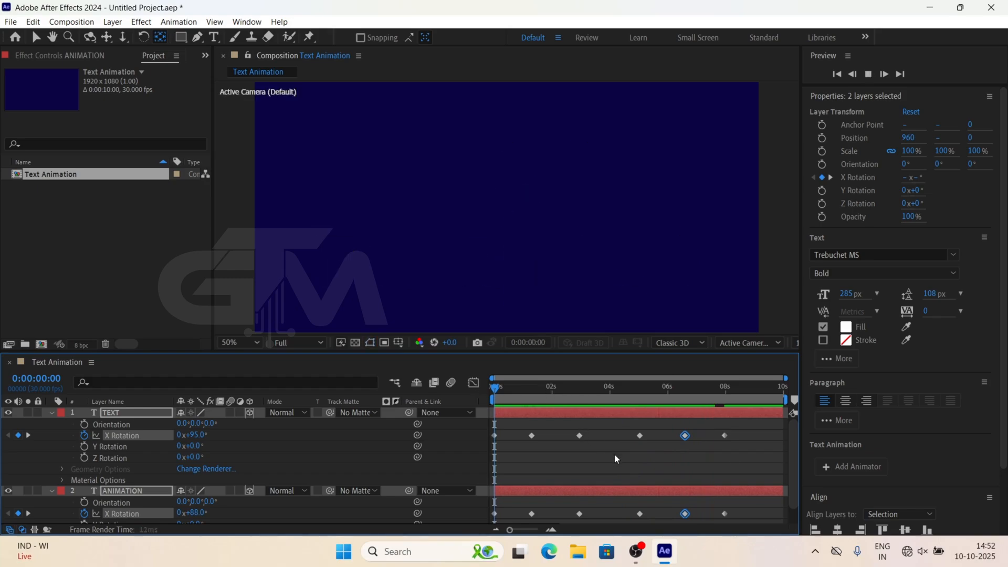
pyautogui.press('space')
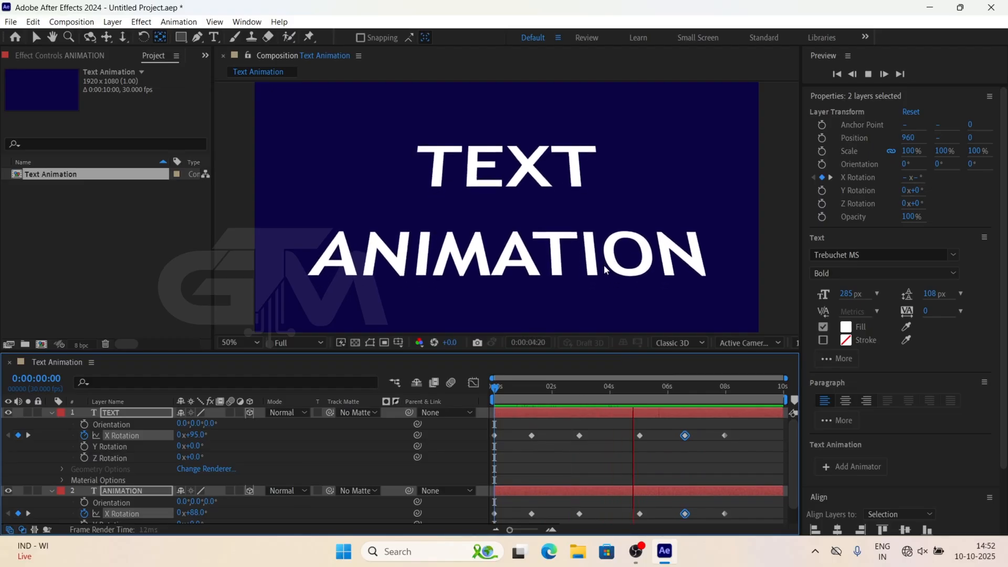
pyautogui.press('space')
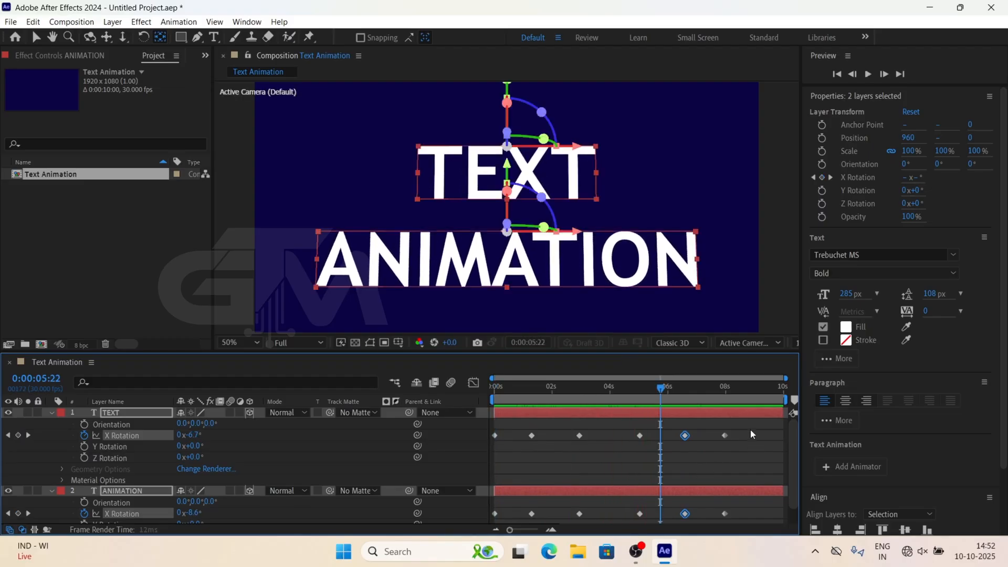
# Step: Apply Easy Ease to all X Rotation keyframes on the TEXT and ANIMATION layers
pyautogui.moveTo(750, 428); pyautogui.dragTo(485, 516)
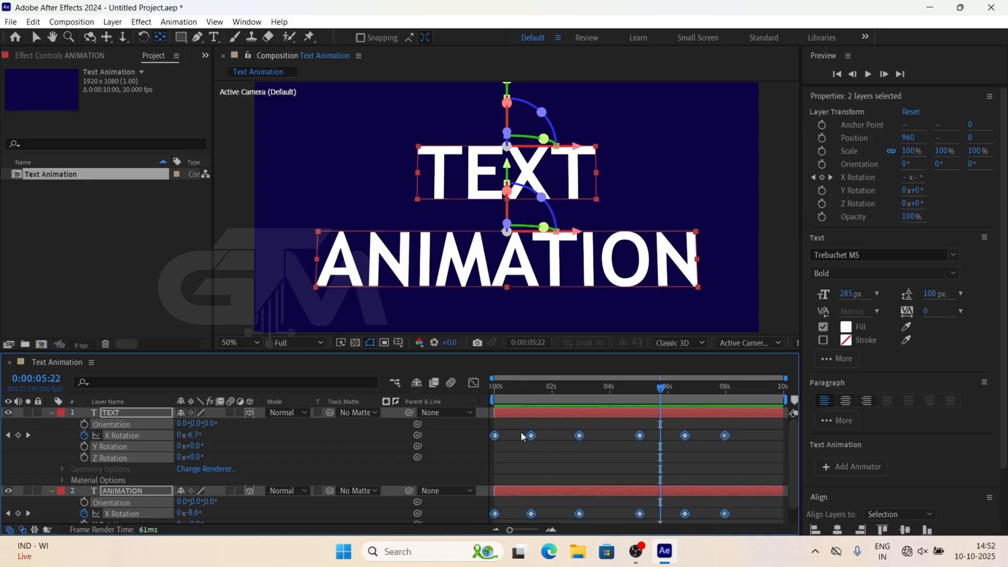
pyautogui.rightClick(579, 437)
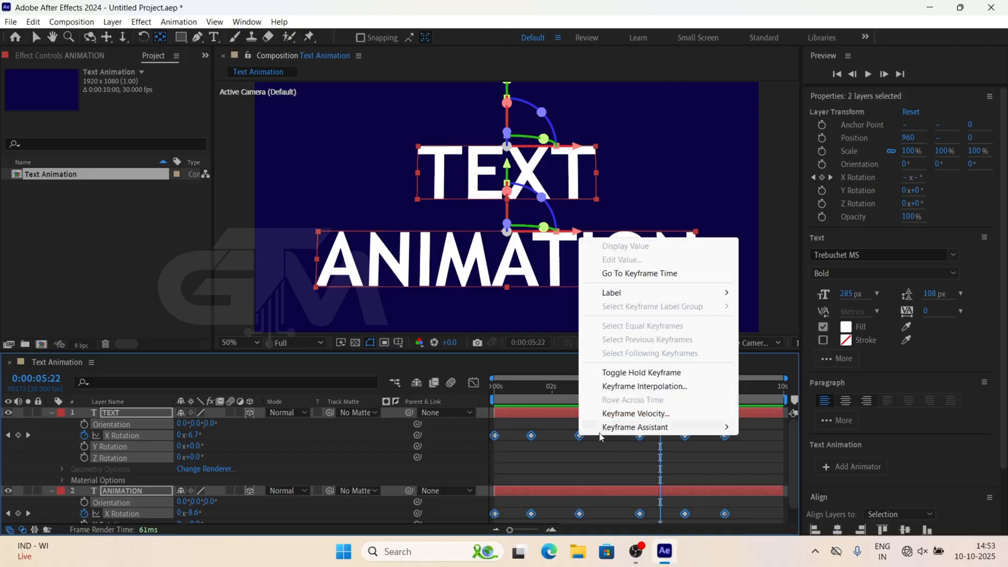
pyautogui.moveTo(620, 429)
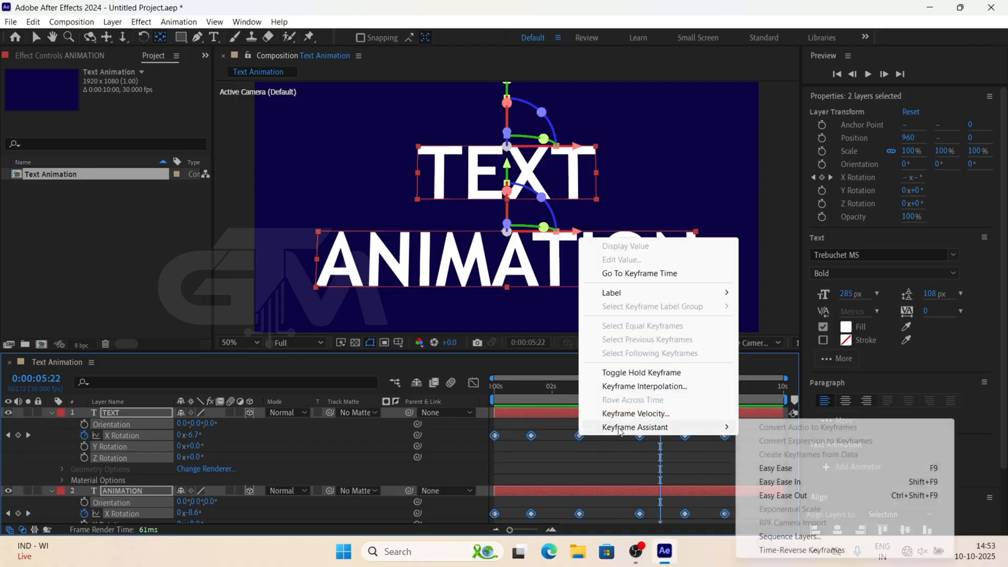
pyautogui.click(793, 473)
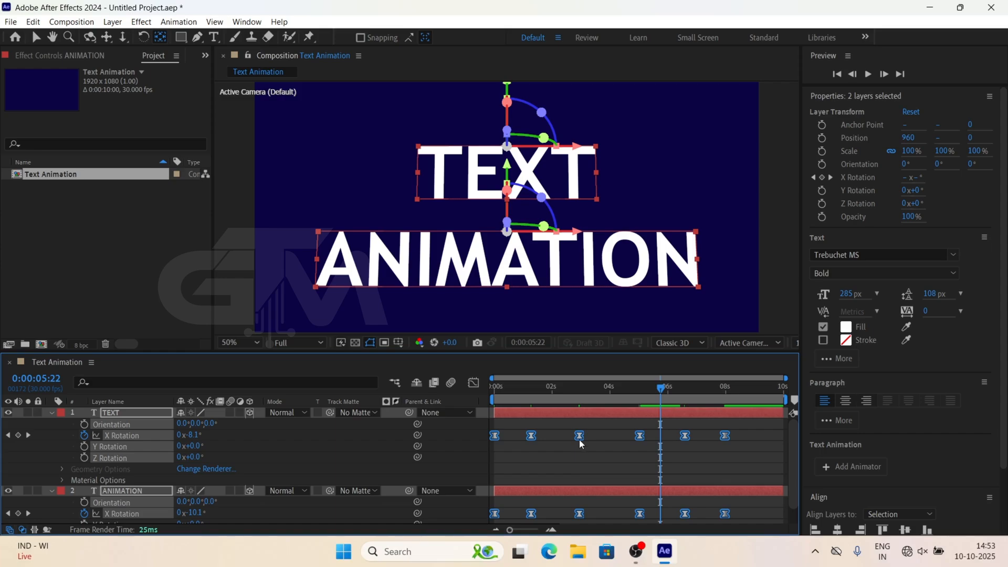
# Step: In the speed graph, lengthen the incoming handles of all X Rotation keyframes so each swing starts fast and slows down gradually
pyautogui.click(472, 385)
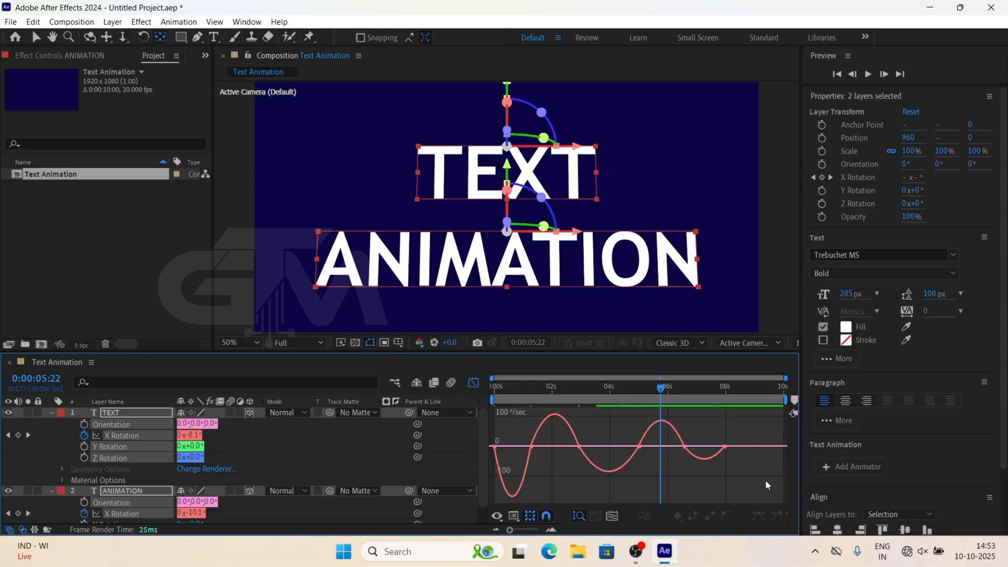
pyautogui.moveTo(748, 466); pyautogui.dragTo(475, 417)
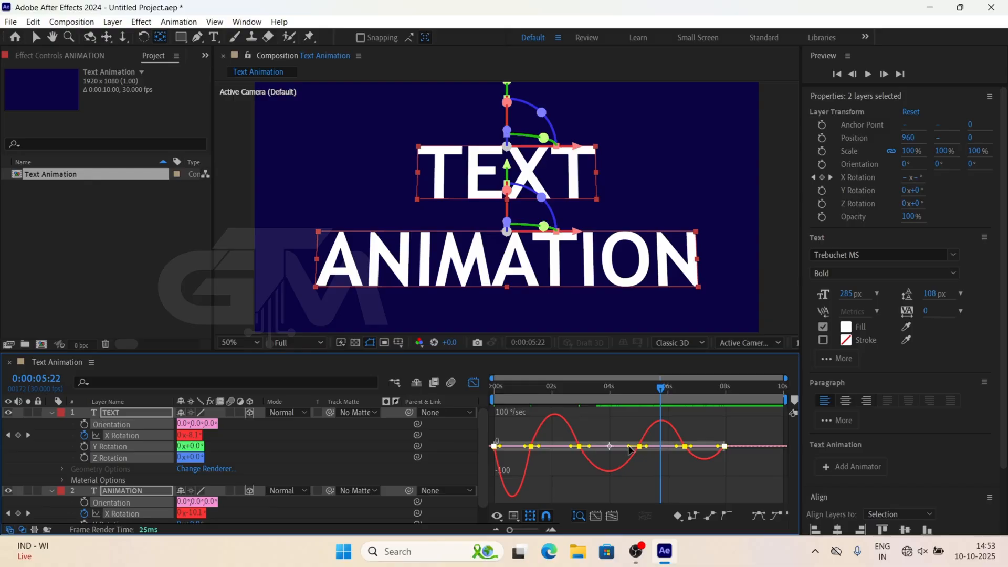
pyautogui.moveTo(630, 447); pyautogui.dragTo(574, 454)
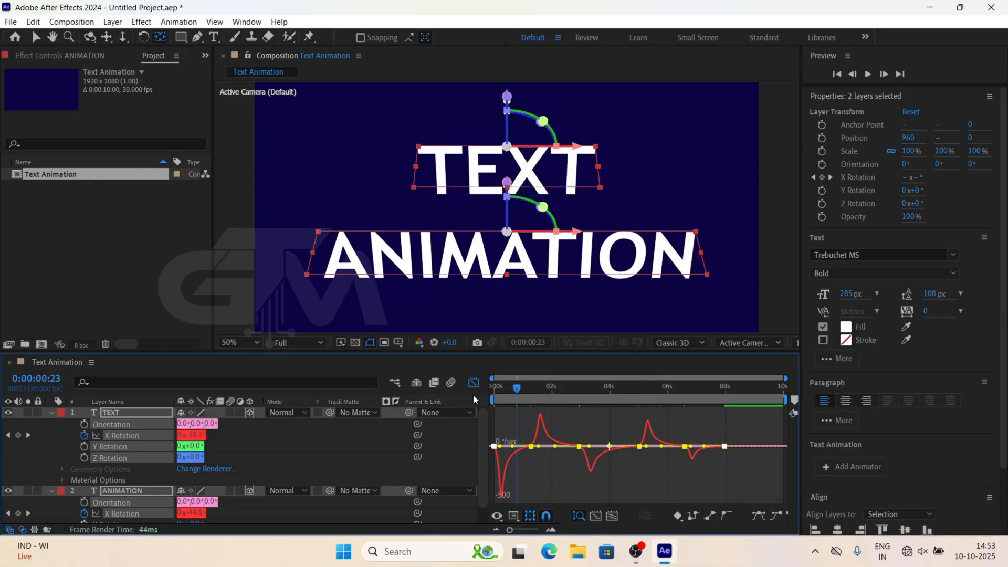
# Step: Preview the eased swing from the first frame, then return from the speed graph to the layer bars
pyautogui.press('Home')
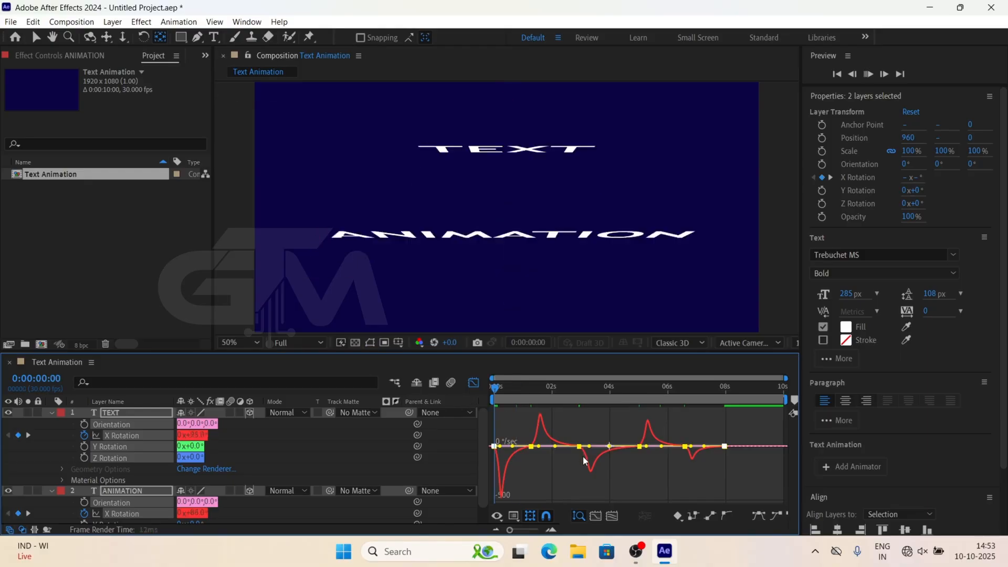
pyautogui.press('space')
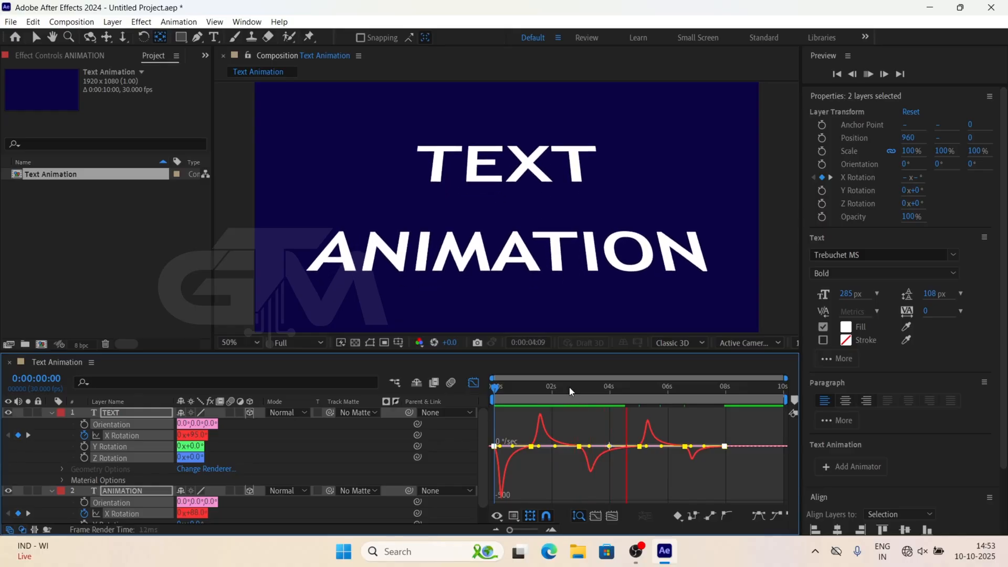
pyautogui.press('space')
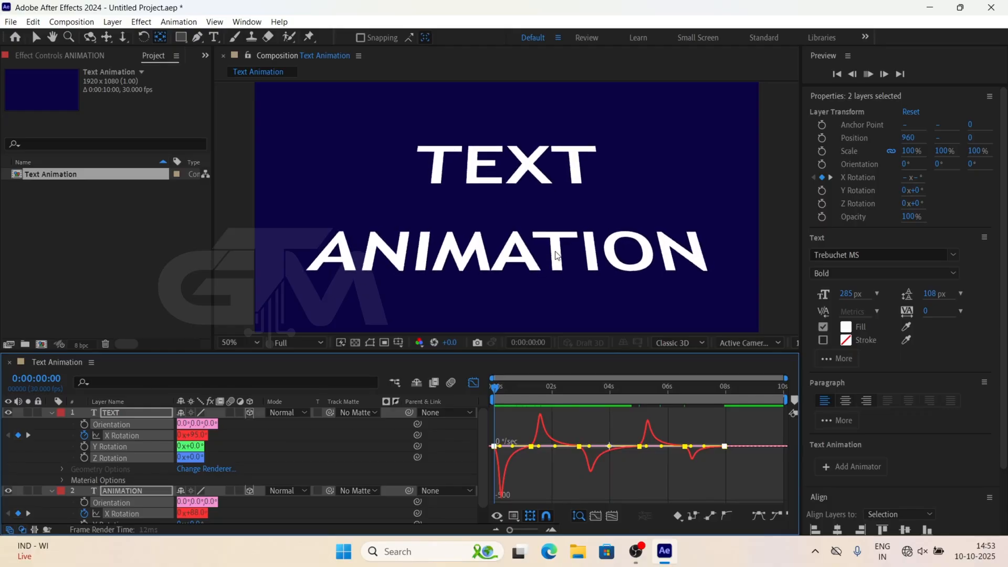
pyautogui.press('space')
pyautogui.hotkey('shift', 'F3')
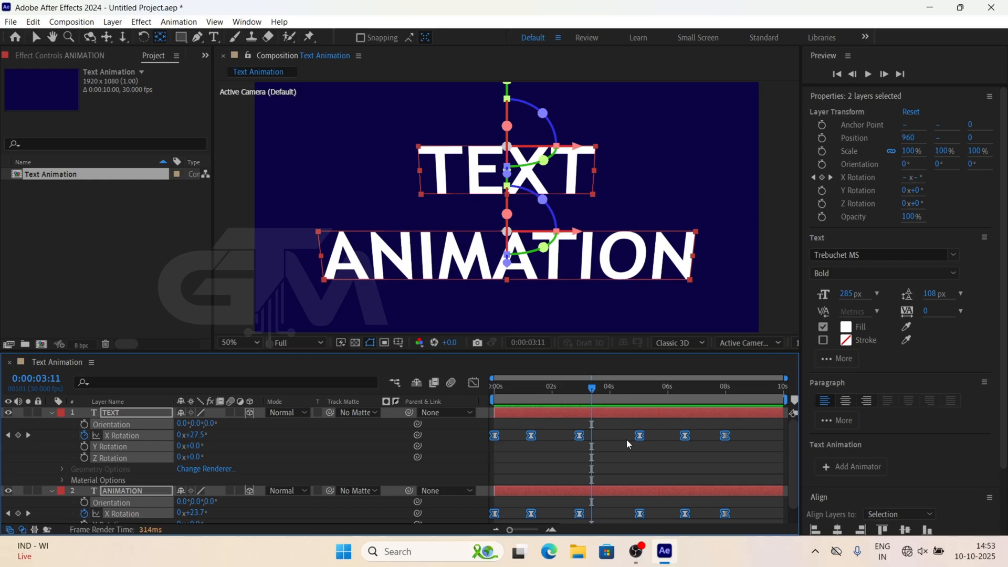
# Step: At 0:00:08:08, add a starting Y Rotation keyframe on both the TEXT and ANIMATION layers
pyautogui.click(626, 439)
pyautogui.click(726, 388)
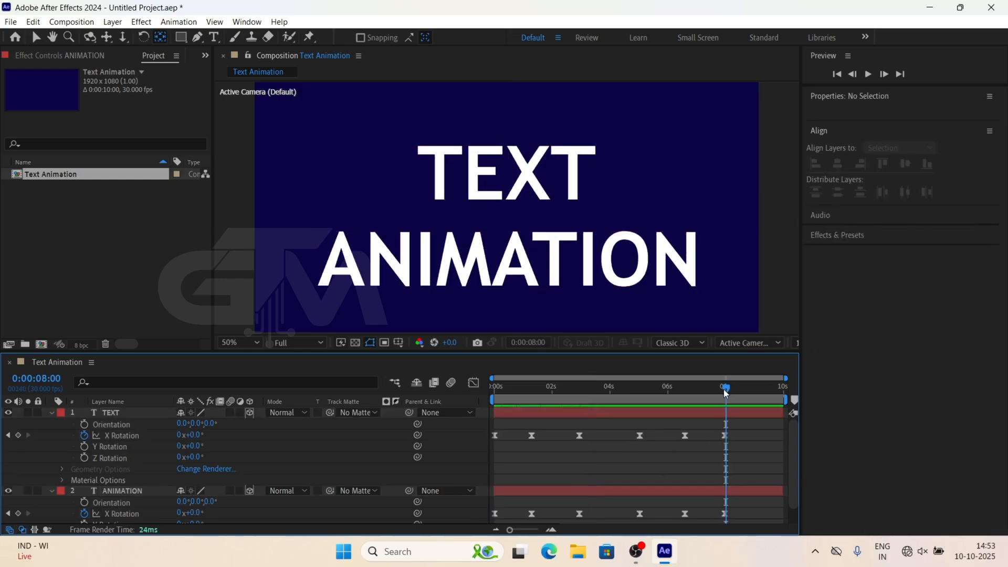
pyautogui.moveTo(726, 393); pyautogui.dragTo(733, 396)
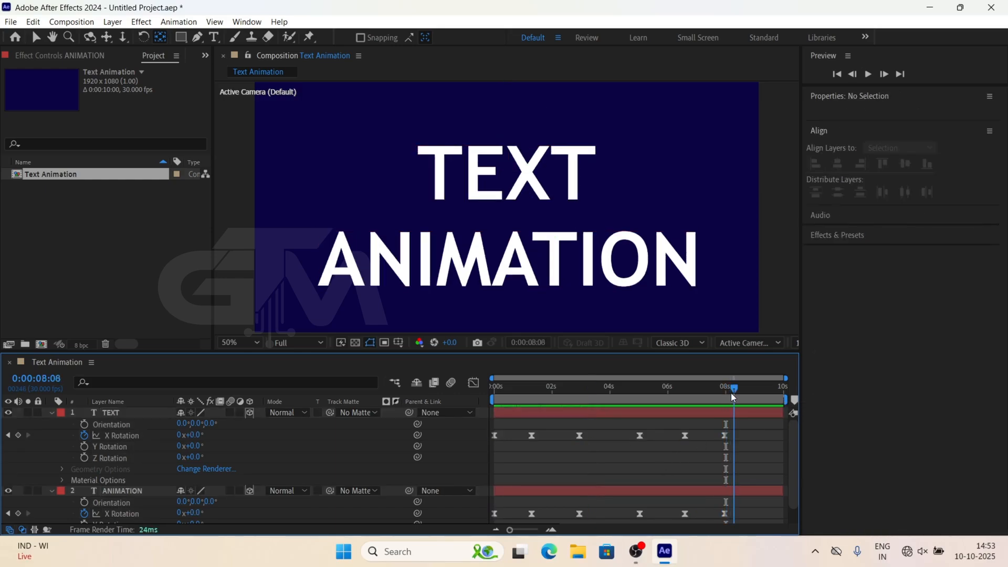
pyautogui.click(131, 414)
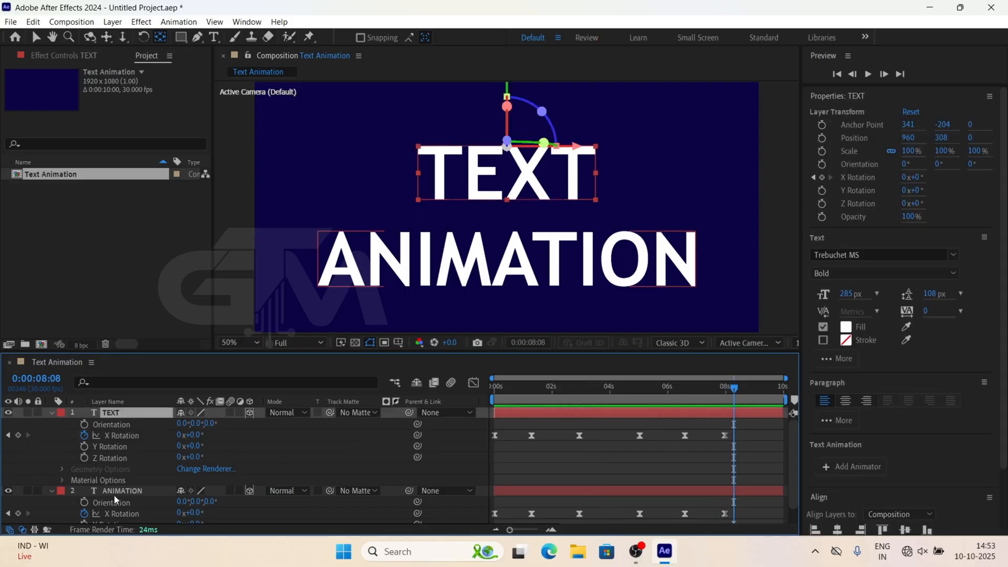
pyautogui.keyDown('shift'); pyautogui.click(118, 491); pyautogui.keyUp('shift')
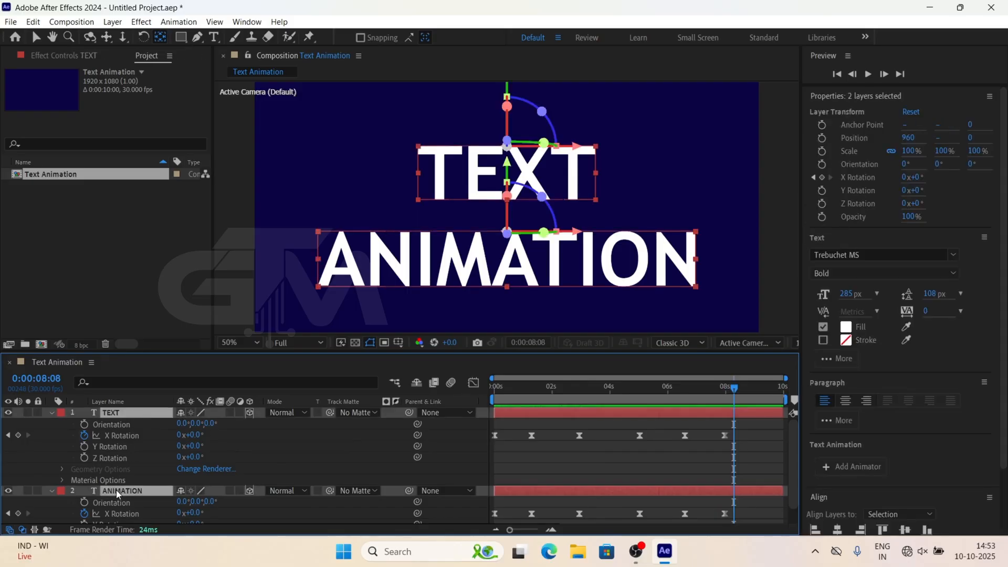
pyautogui.click(85, 447)
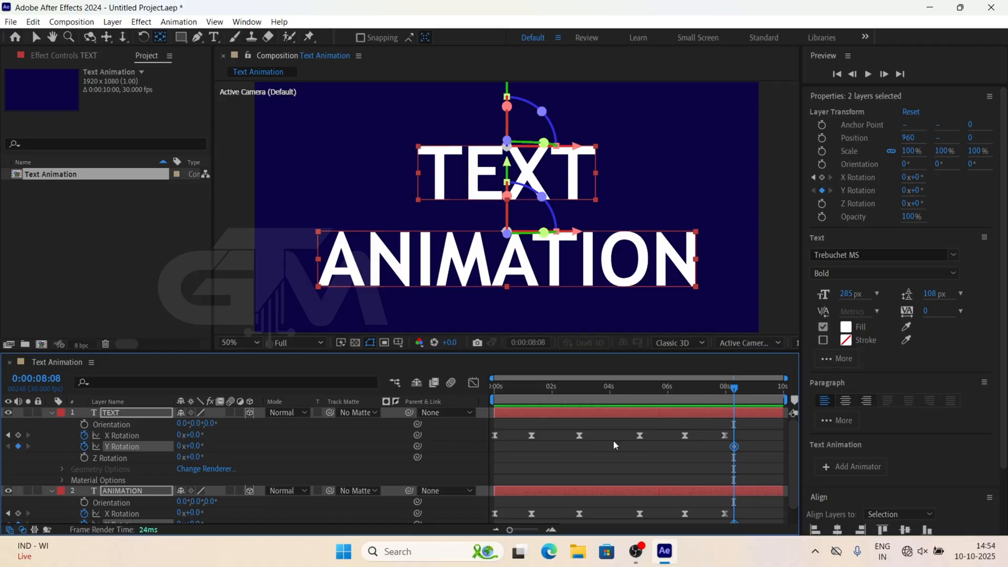
# Step: At 0:00:09:06, set the Y Rotation of both text layers to 90°
pyautogui.moveTo(735, 387); pyautogui.dragTo(761, 391)
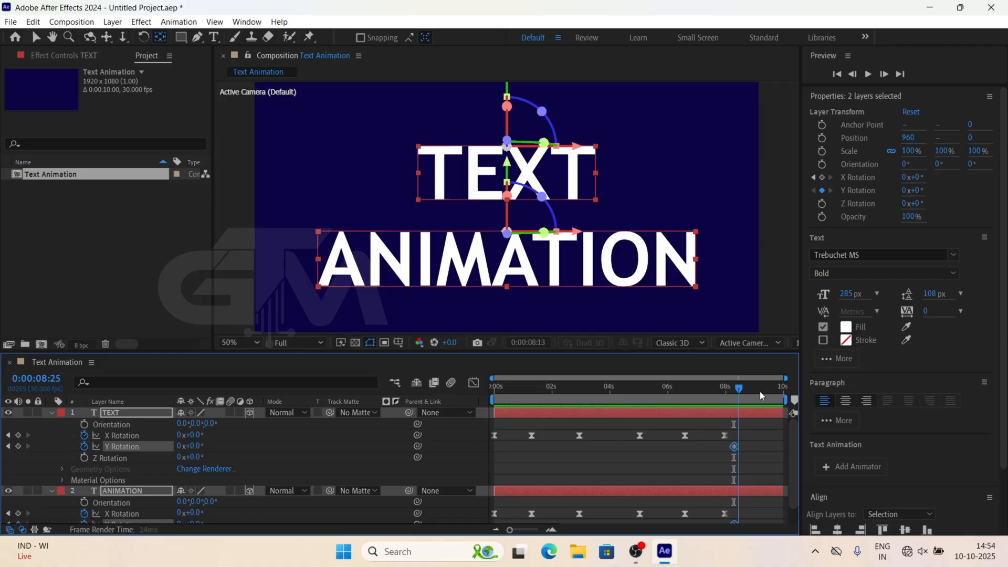
pyautogui.moveTo(197, 447); pyautogui.dragTo(208, 446)
pyautogui.click(198, 446)
pyautogui.write('90')
pyautogui.press('Return')
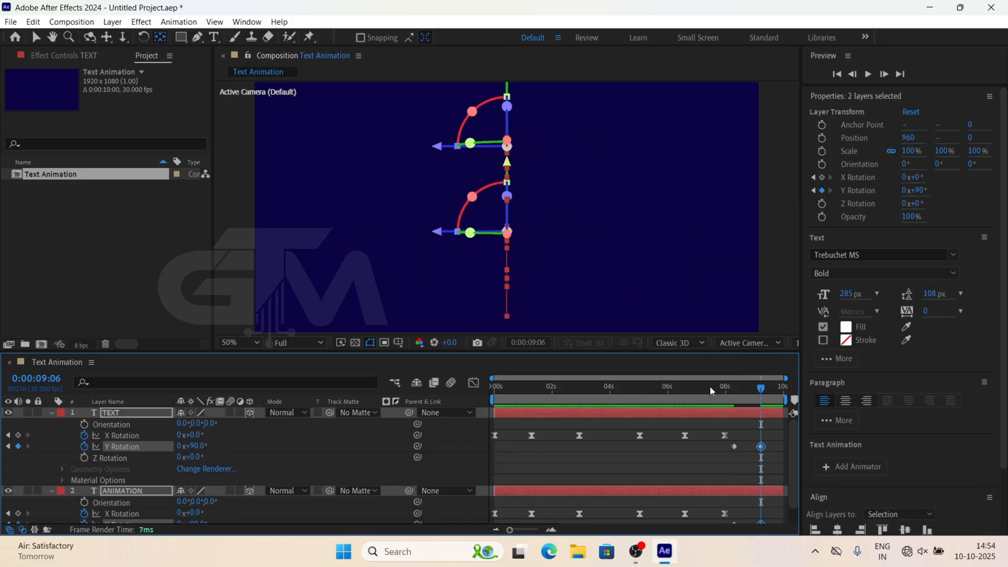
# Step: Preview the closing Y Rotation turn of both words with the layers deselected
pyautogui.click(710, 391)
pyautogui.click(650, 460)
pyautogui.press('space')
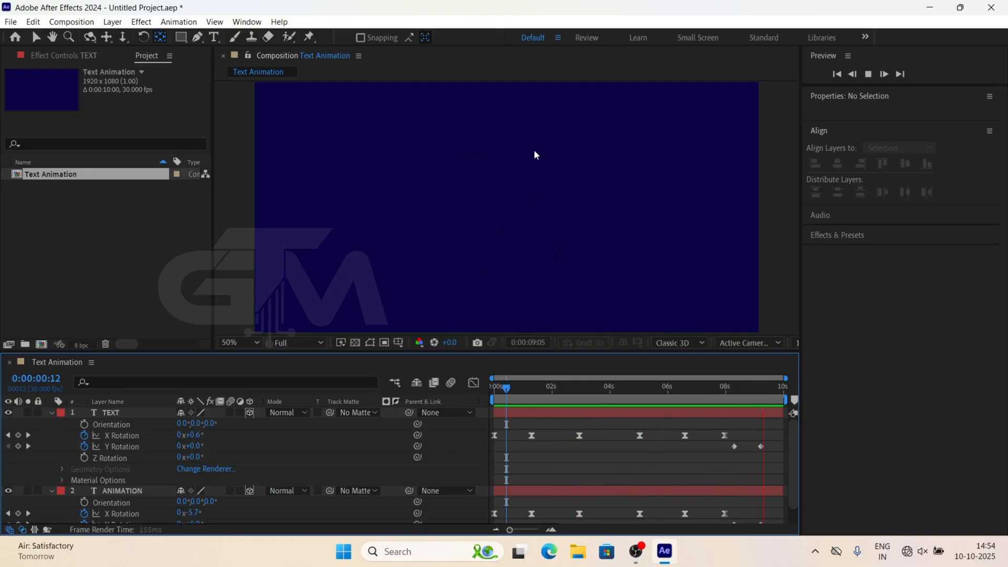
pyautogui.press('space')
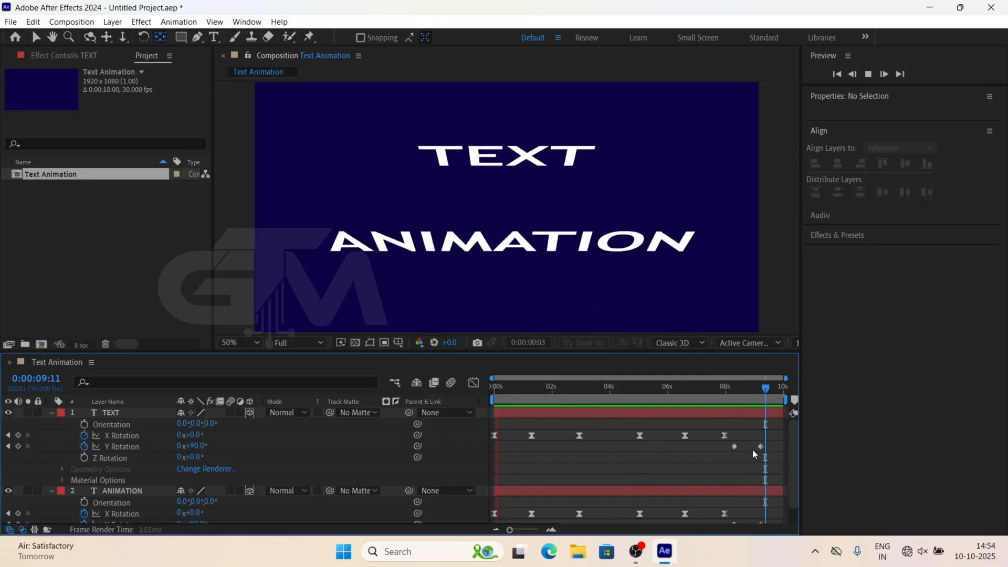
# Step: Apply Easy Ease to the Y Rotation keyframes of both text layers
pyautogui.click(760, 446)
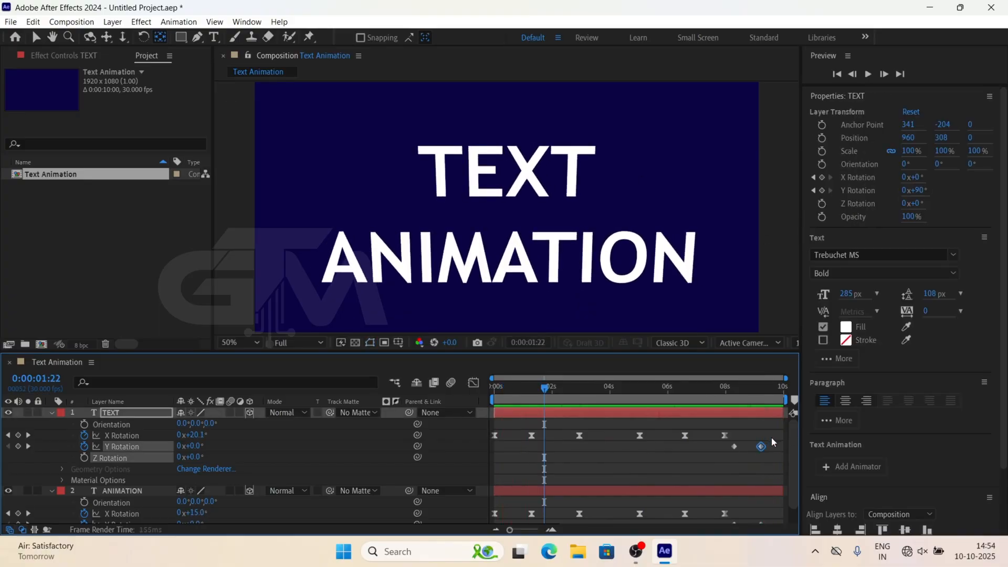
pyautogui.scroll(-1, 771, 439)
pyautogui.moveTo(770, 416); pyautogui.dragTo(737, 537)
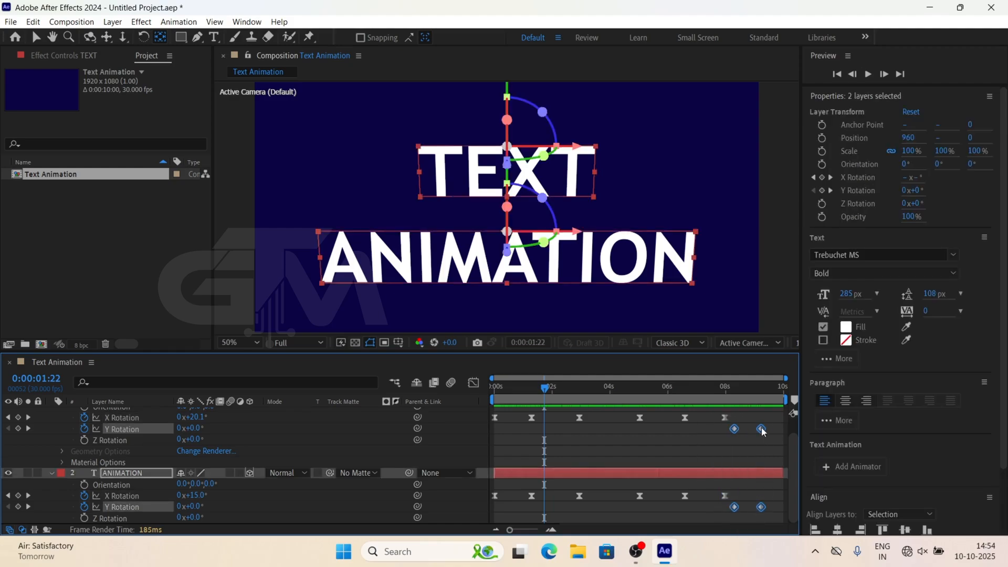
pyautogui.rightClick(762, 431)
pyautogui.moveTo(871, 417)
pyautogui.click(577, 461)
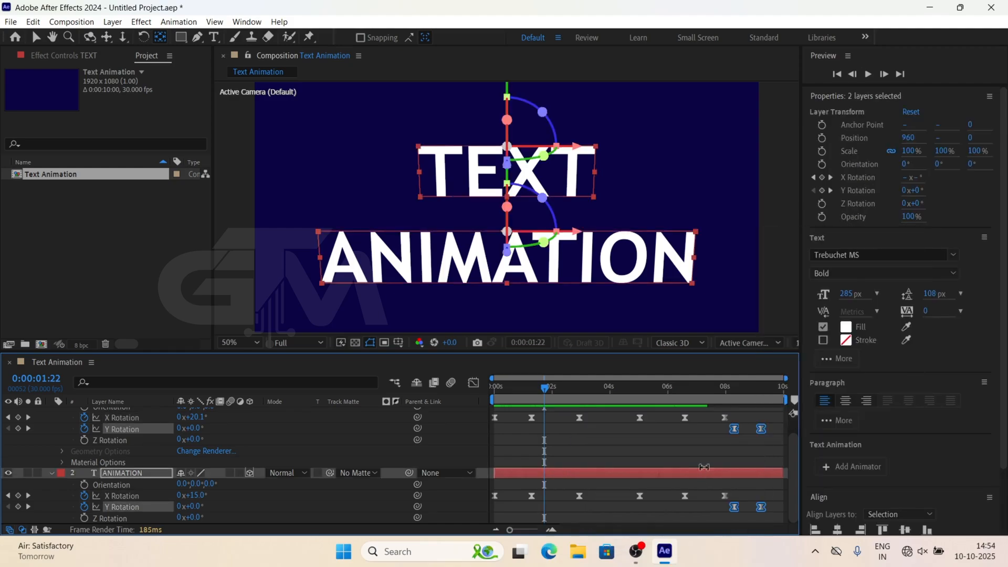
# Step: In the speed graph, lengthen the incoming handle of the last Y Rotation keyframes so the turn slows down gradually
pyautogui.hotkey('shift', 'F3')
pyautogui.moveTo(767, 505); pyautogui.dragTo(768, 505)
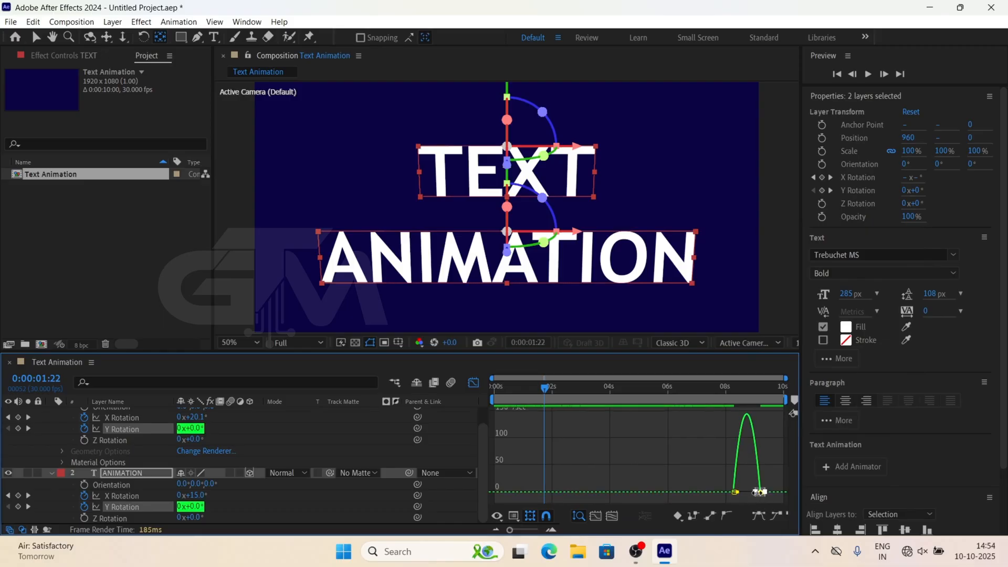
pyautogui.scroll(3, 761, 495)
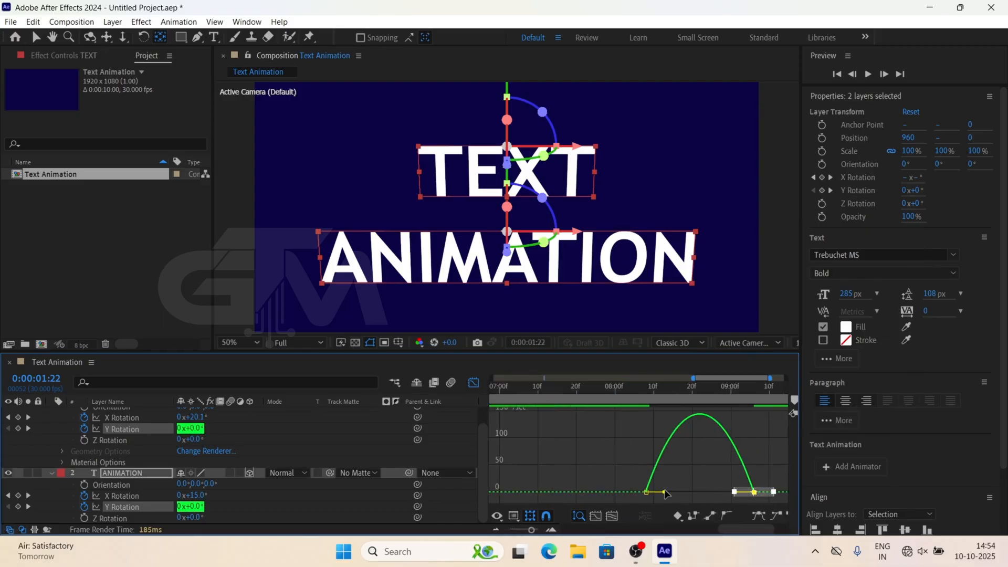
pyautogui.moveTo(733, 491); pyautogui.dragTo(672, 493)
pyautogui.click(473, 383)
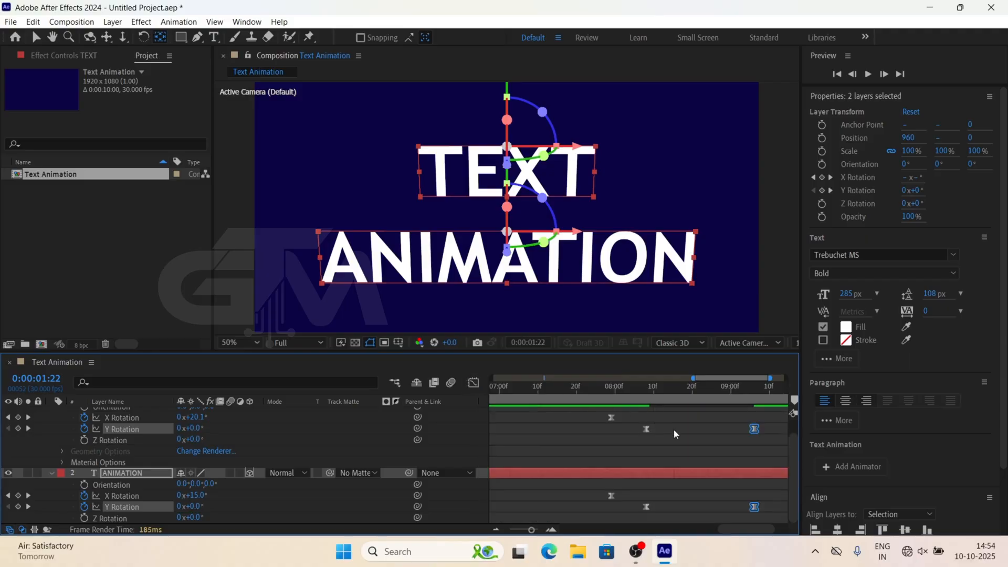
# Step: Preview the eased Y Rotation turn starting from 0:00:08:08
pyautogui.click(657, 397)
pyautogui.press('space')
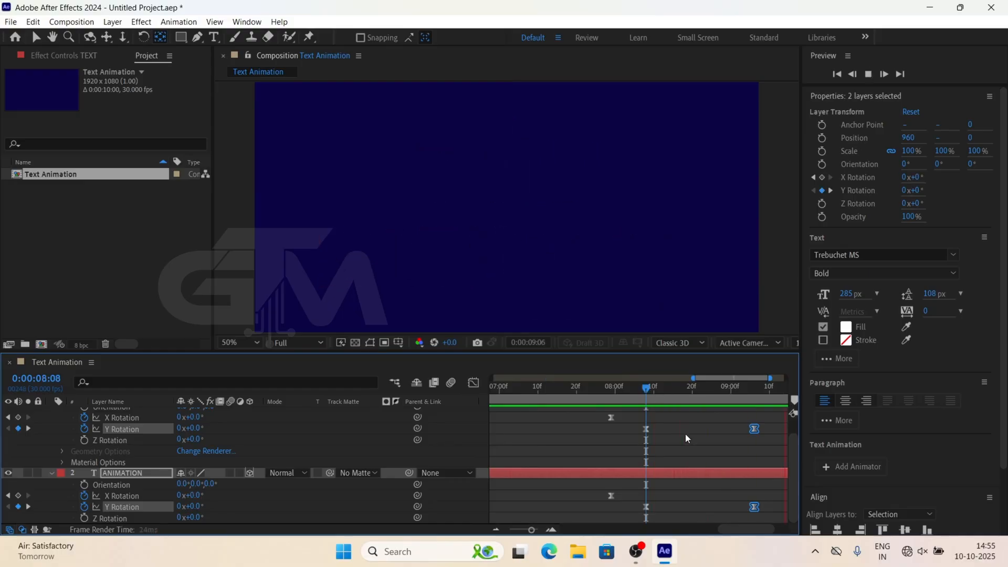
pyautogui.press('space')
# Step: Collapse the keyframed properties of both text layers, deselect them and play the animation again
pyautogui.press('u')
pyautogui.click(308, 498)
pyautogui.press('space')
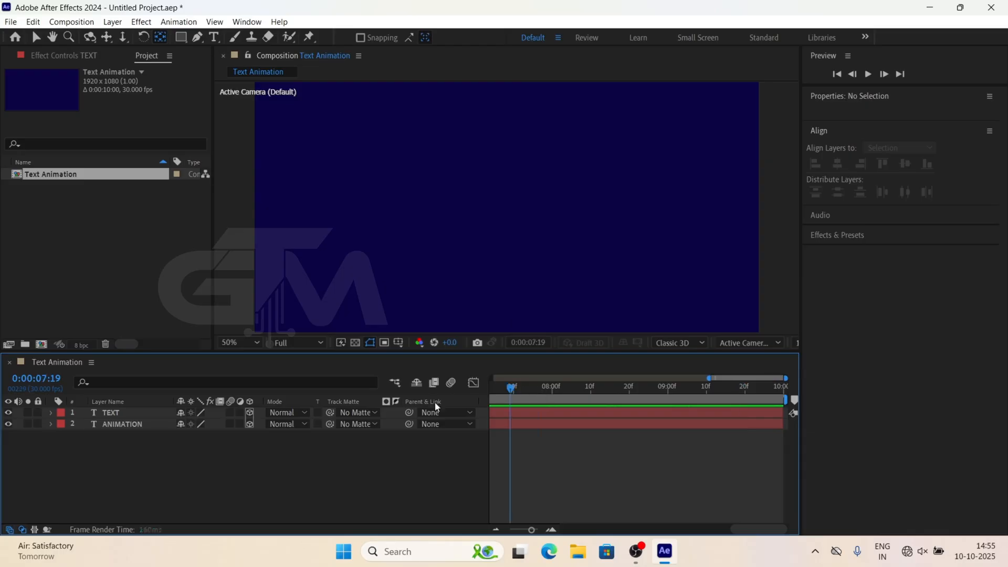